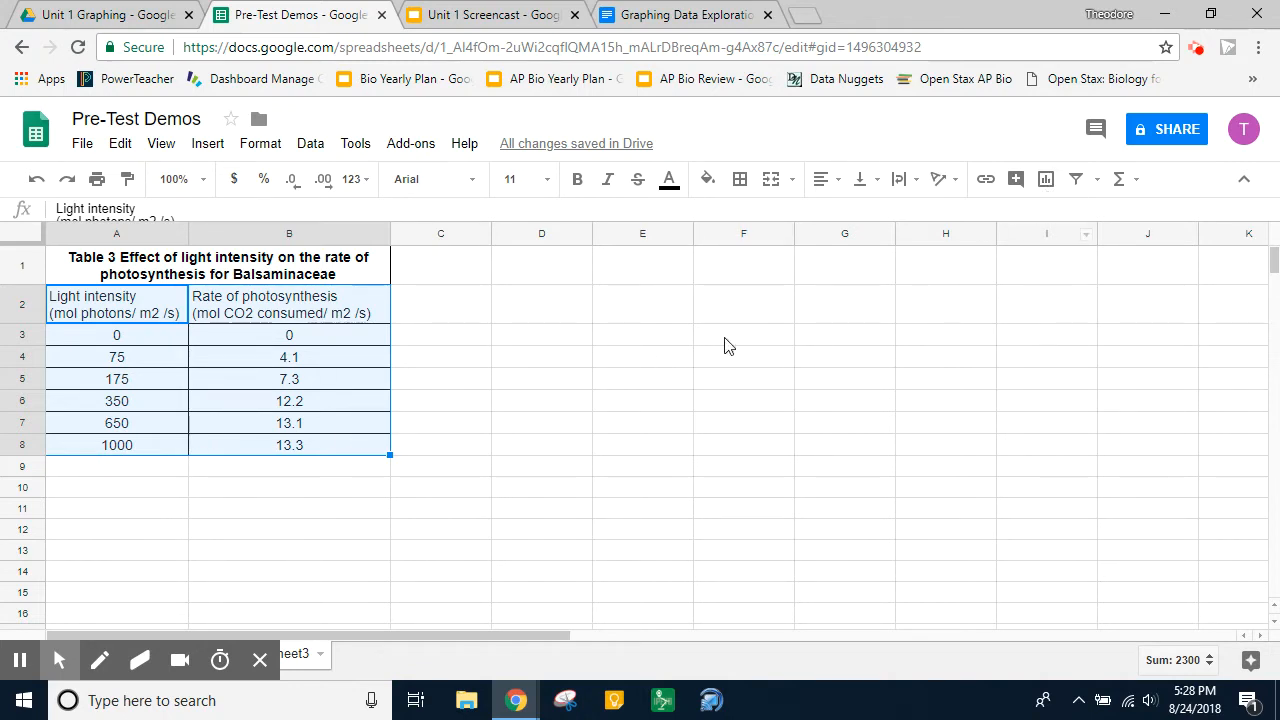
- Insert a chart from the selected light intensity and photosynthesis data and set its type to Line chart
left_click(1047, 181)
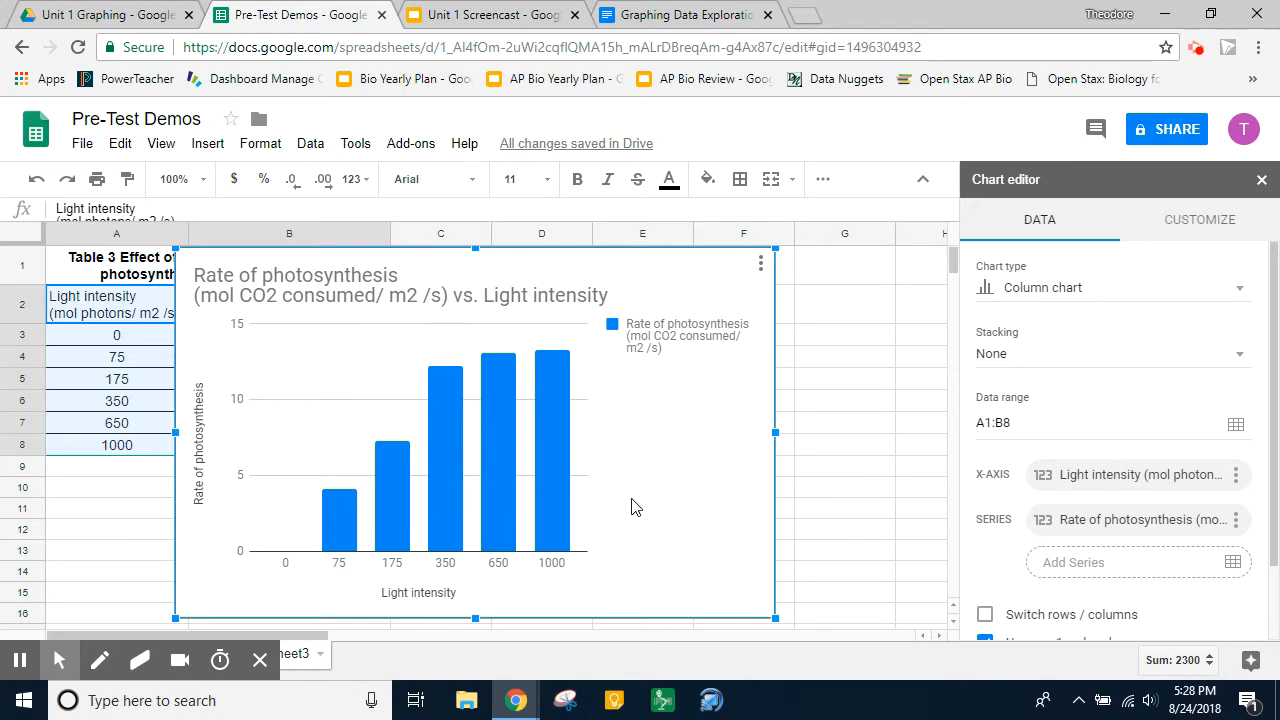
left_click(1138, 287)
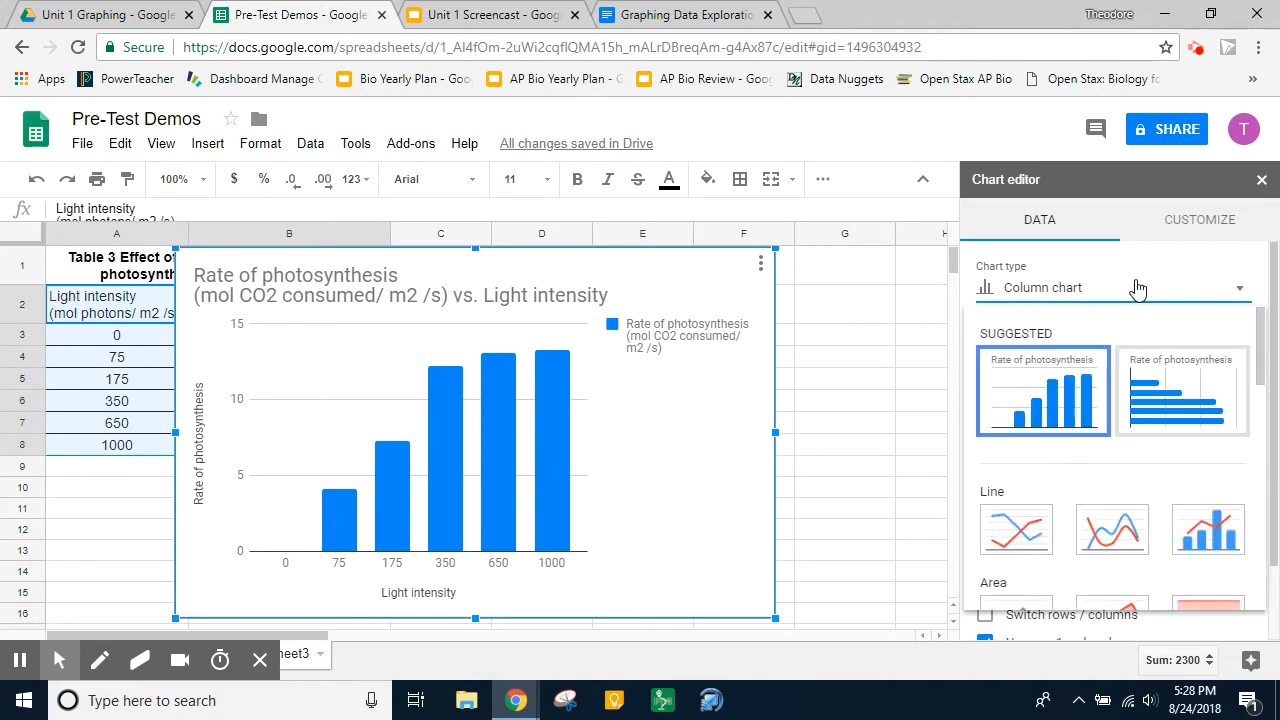
left_click(1017, 535)
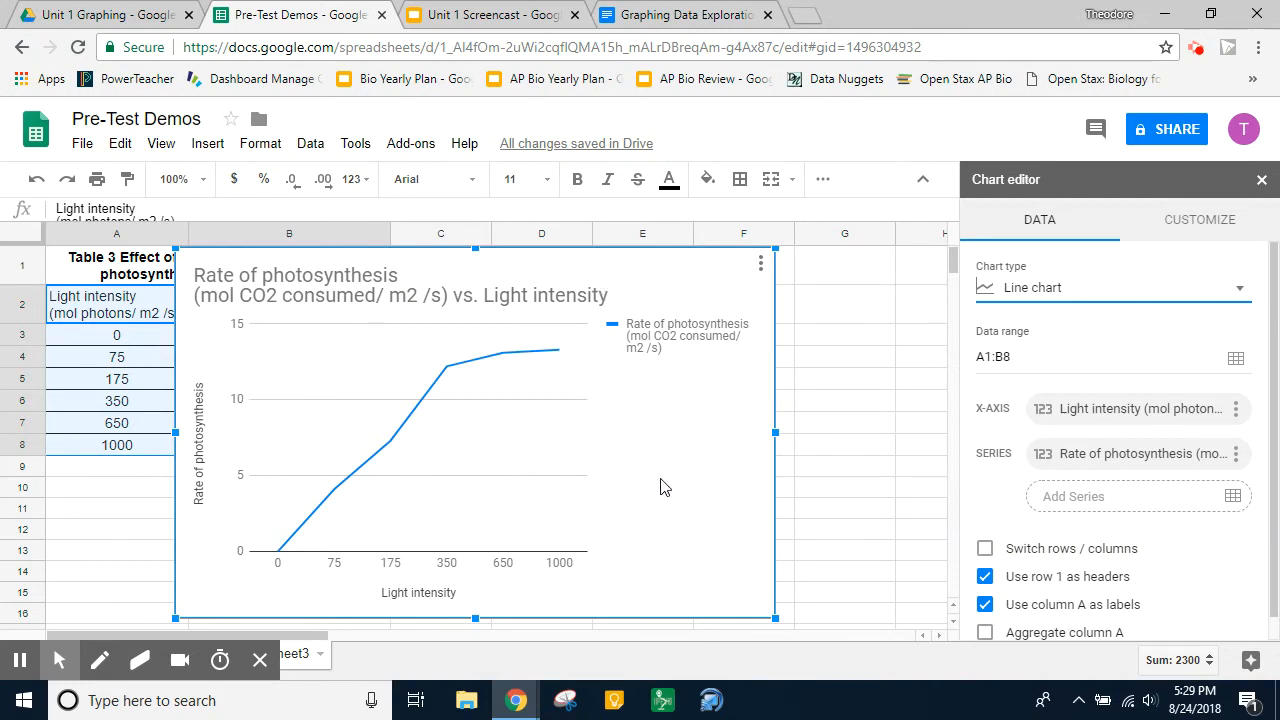
- Check the graph requirements in the Unit 1 Screencast slides, and move the chart in Pre-Test Demos down to uncover the table title
left_click(475, 15)
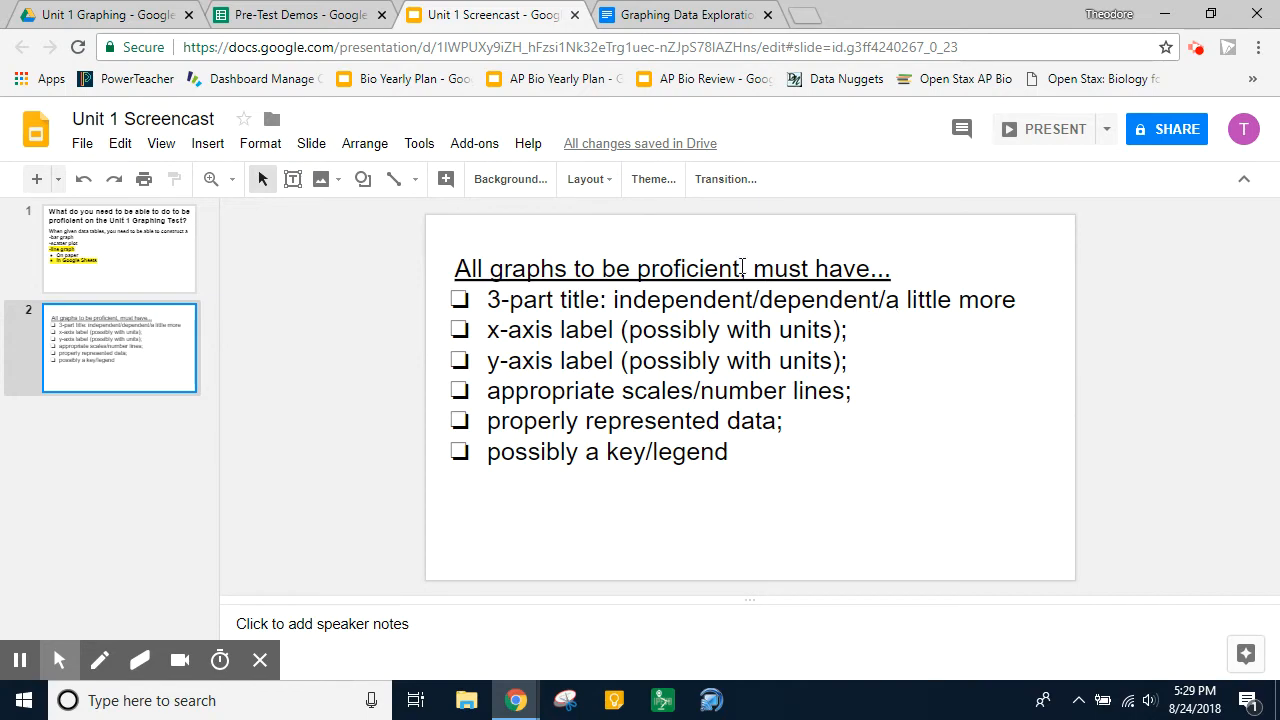
left_click(292, 22)
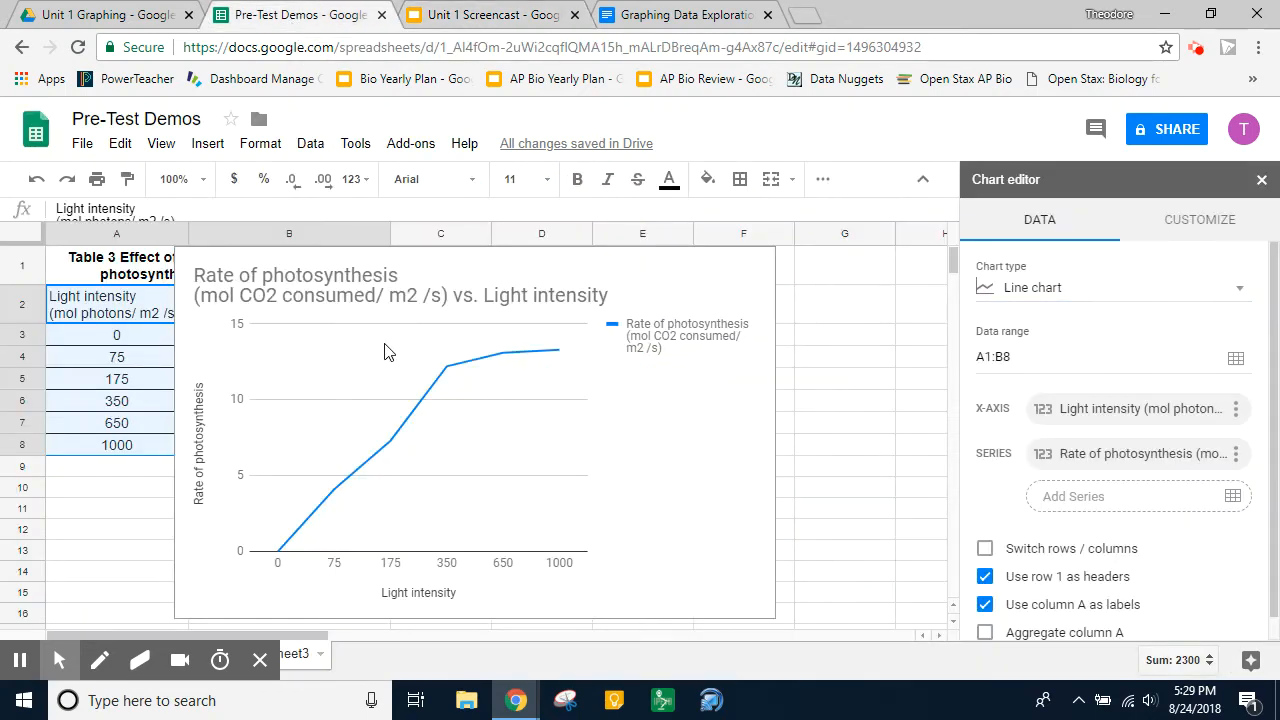
left_click(540, 296)
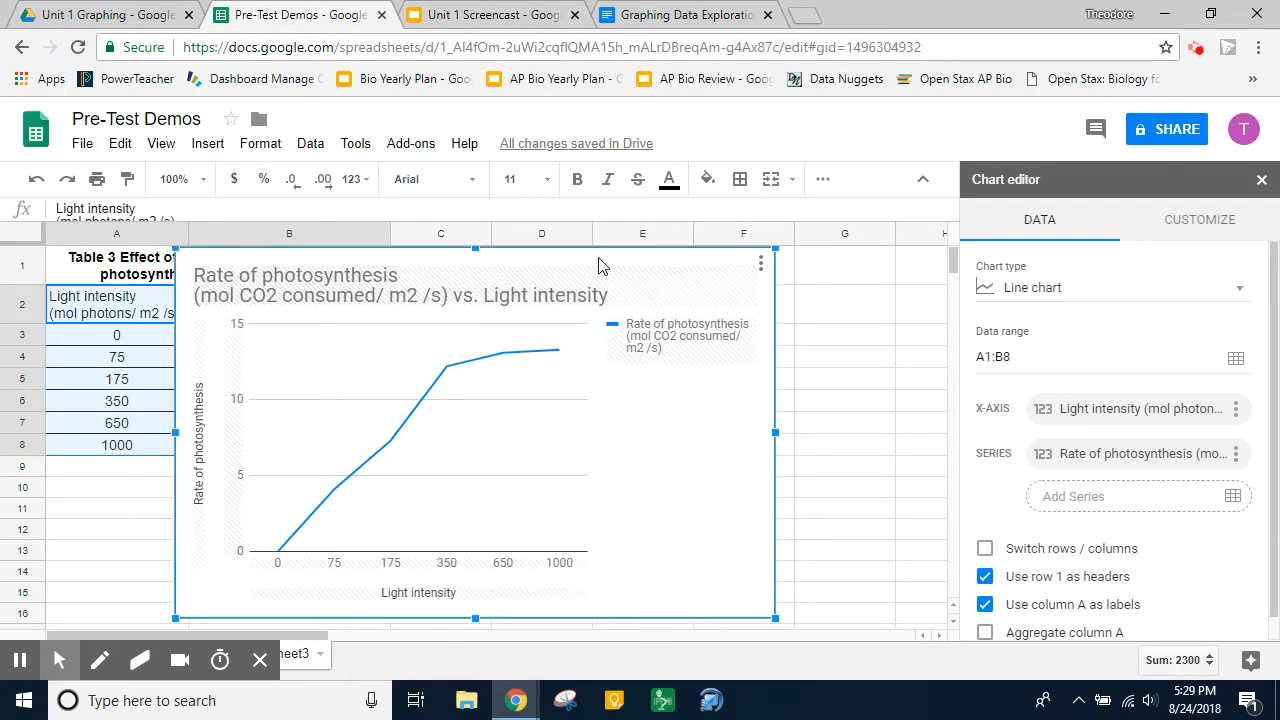
left_click_drag(600, 264, 664, 322)
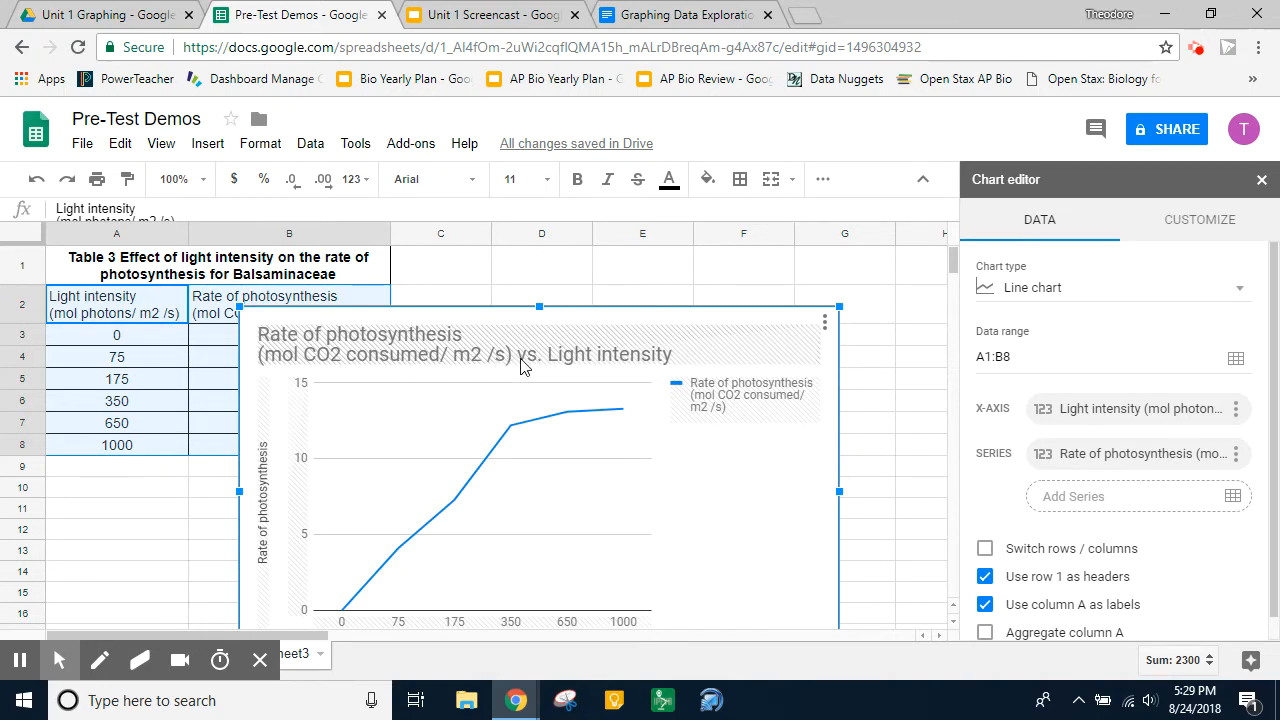
- Replace the chart title with "Effect of light intensity on the rate of photosynthesis for Balsaminacae"
left_click(1191, 228)
left_click(1093, 314)
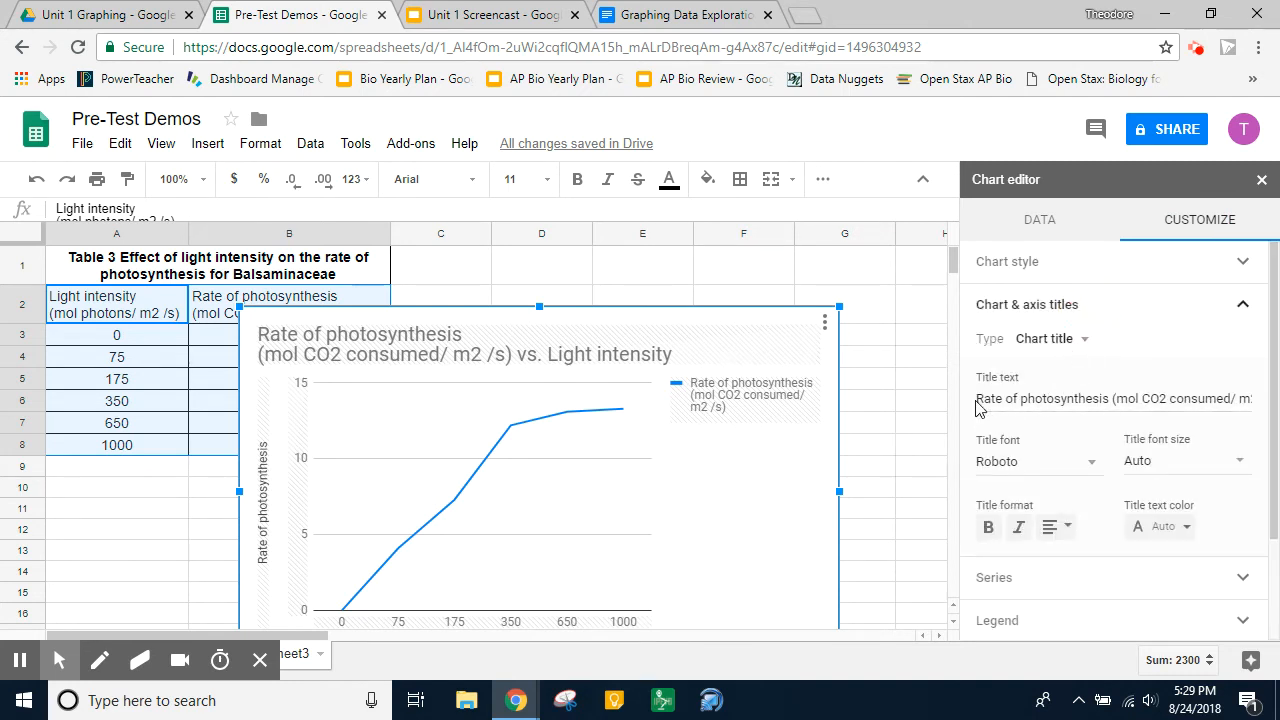
left_click(977, 402)
left_click(978, 402)
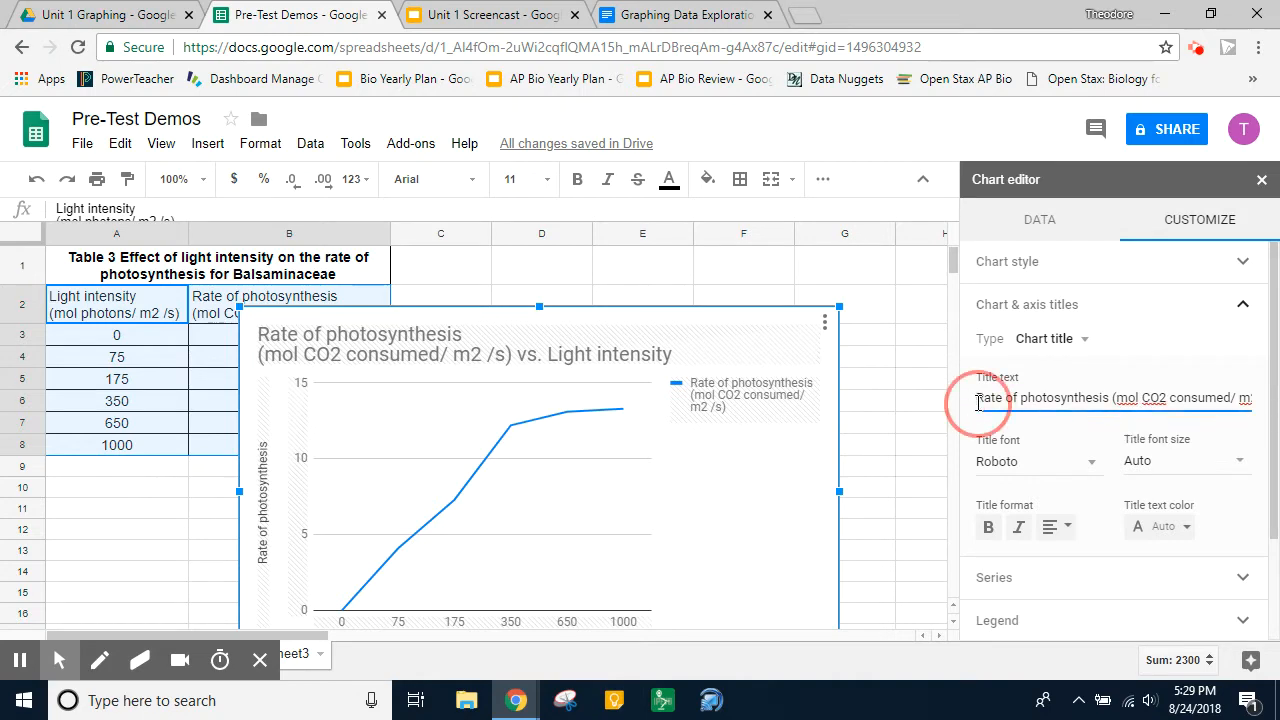
left_click_drag(978, 402, 1262, 402)
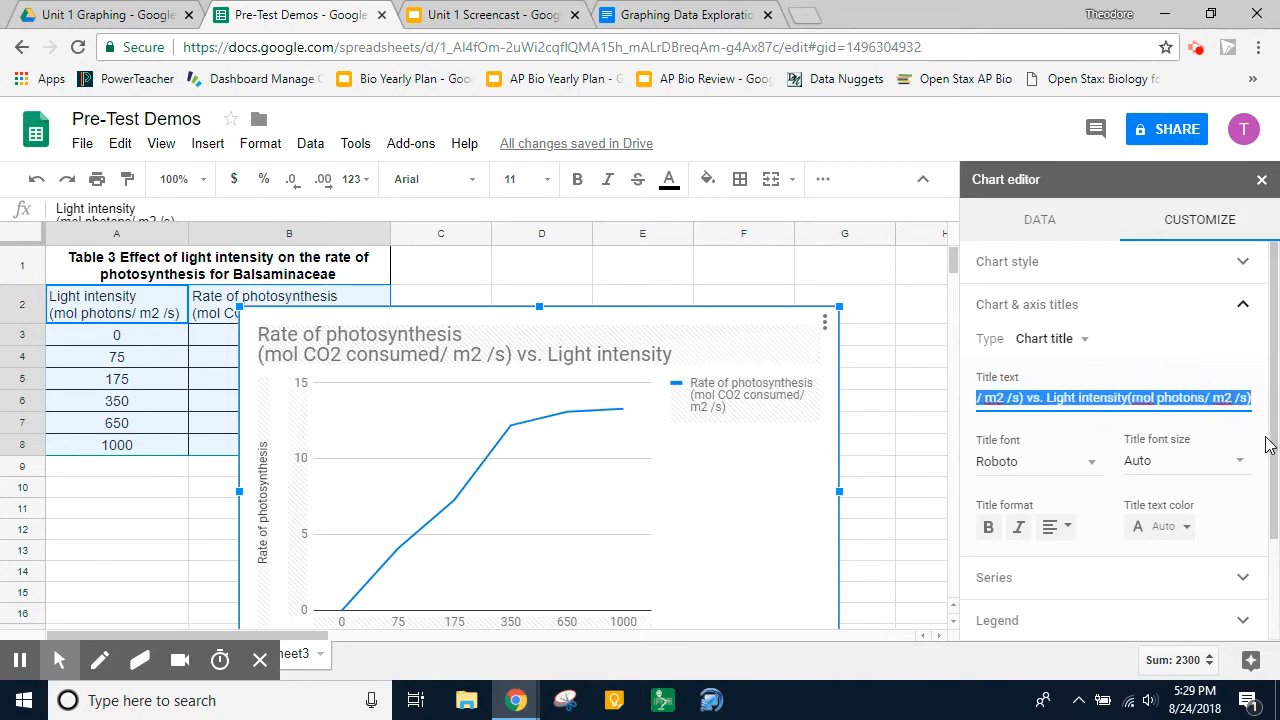
type("Effect of light inten")
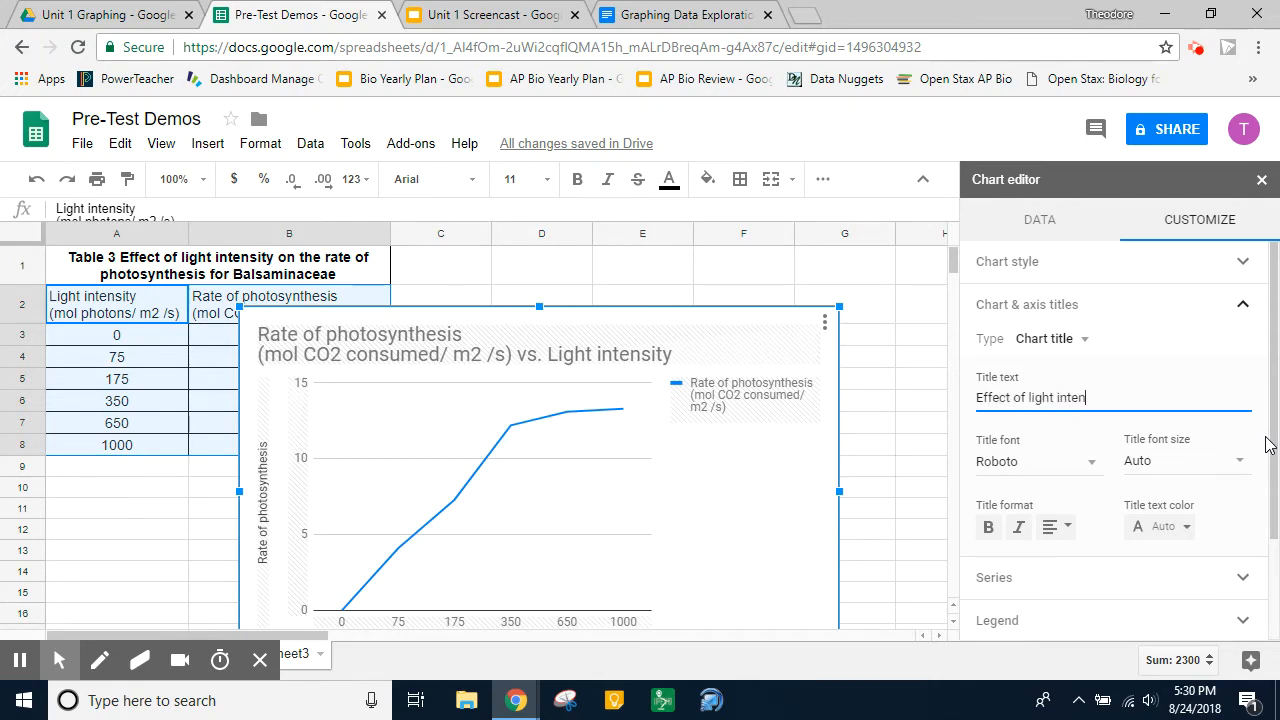
type("sity ")
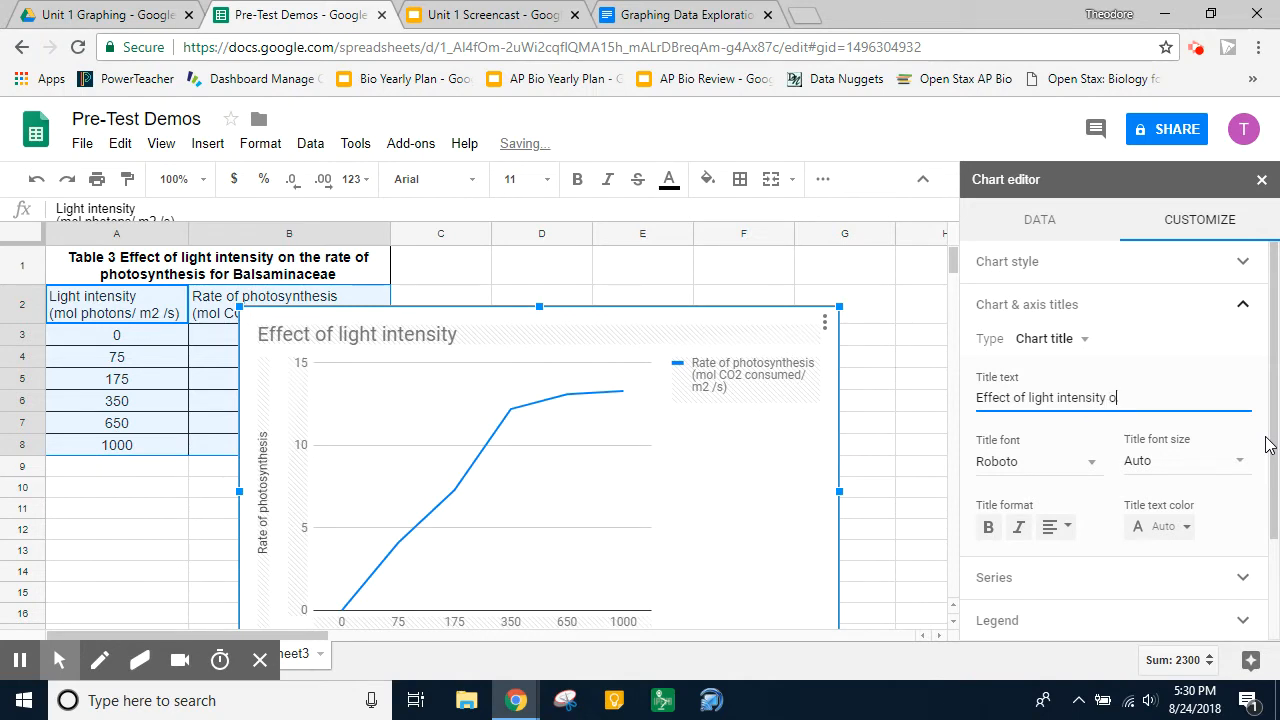
type("on the rate ")
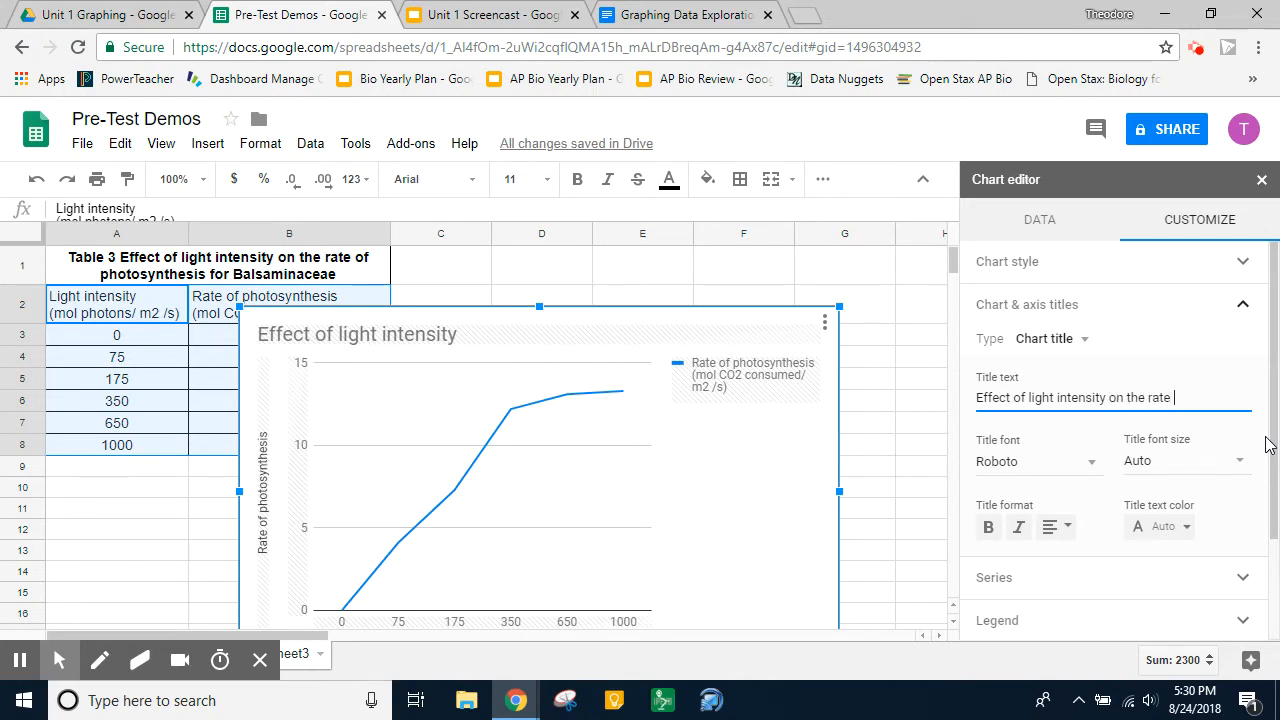
type("of photosynthesis")
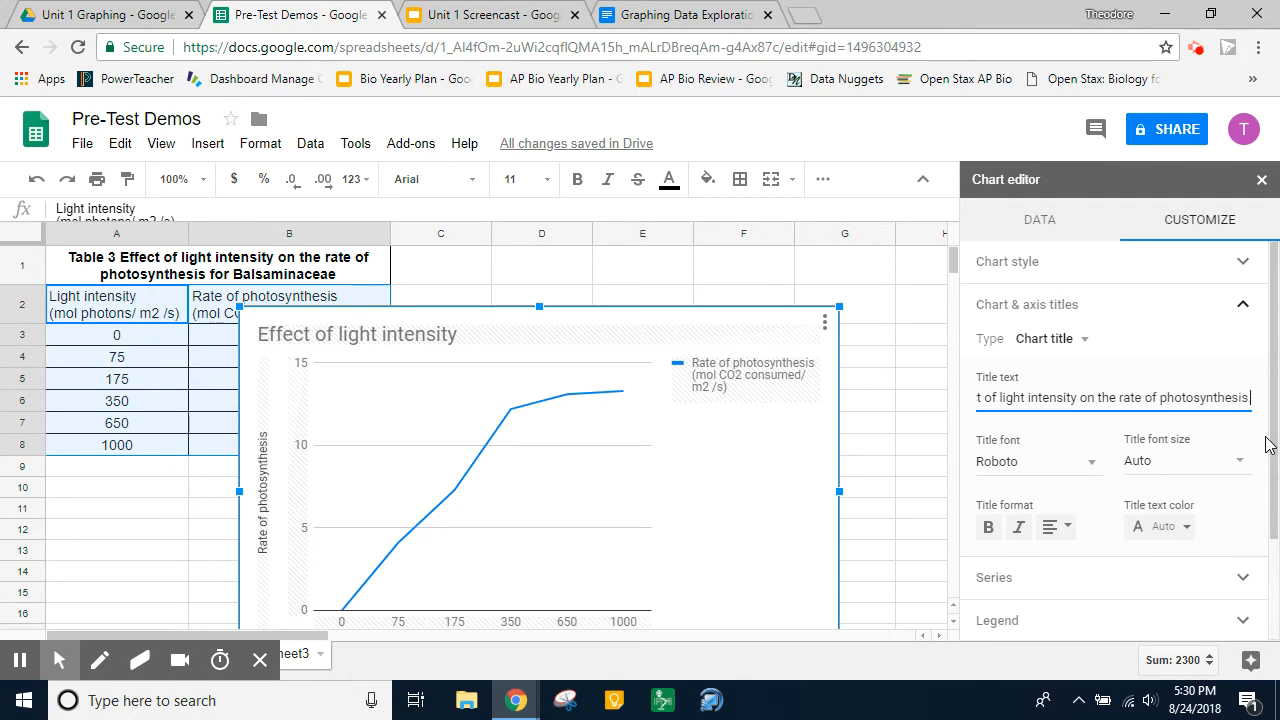
type(" for Bal")
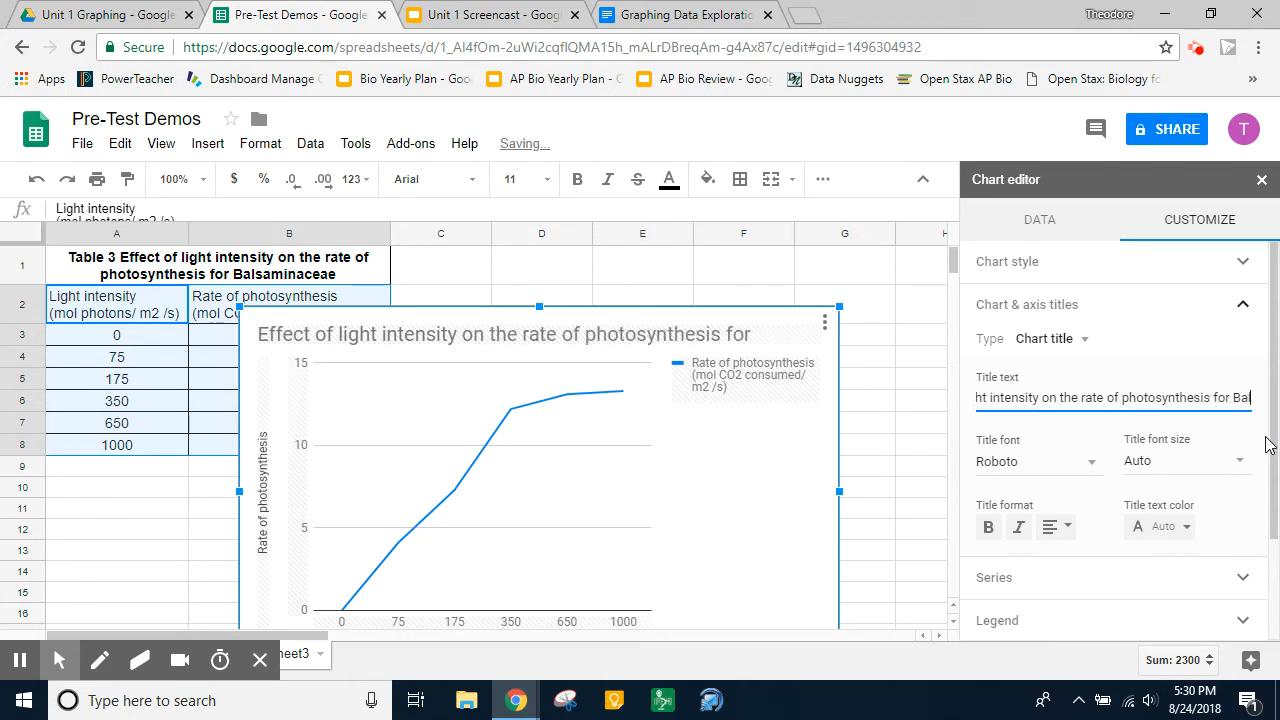
type("samina")
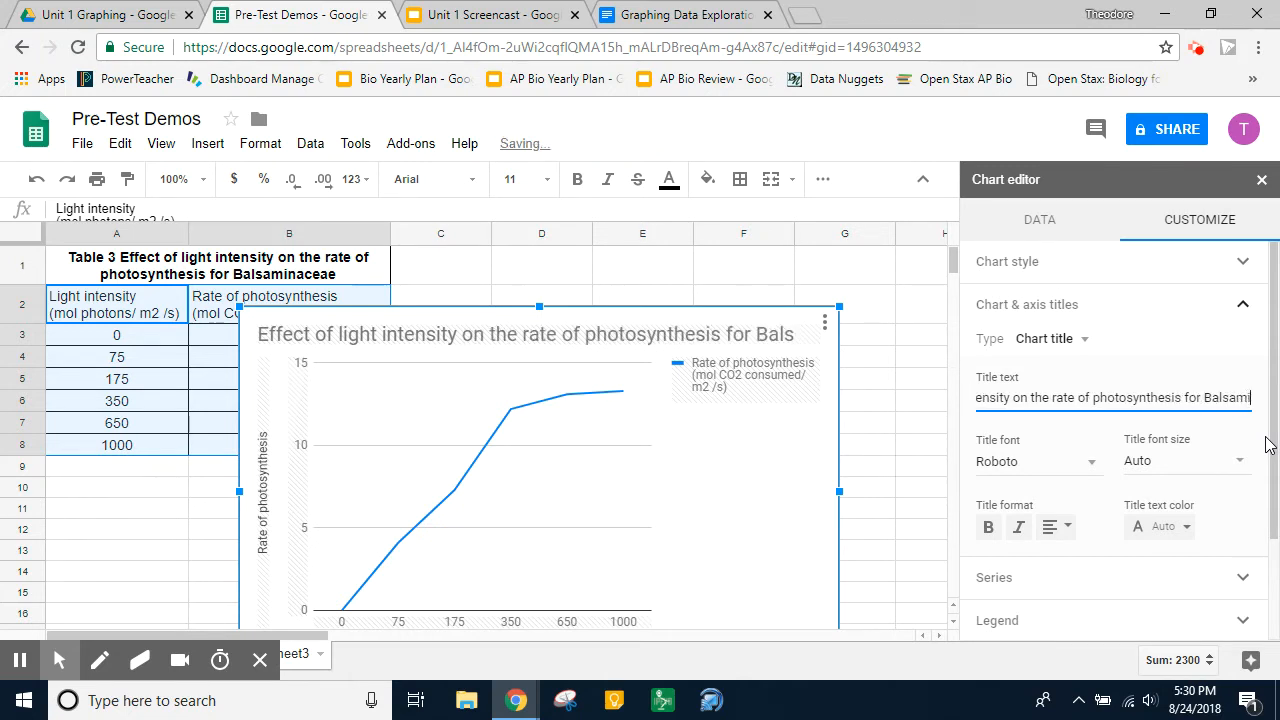
key("BackSpace")
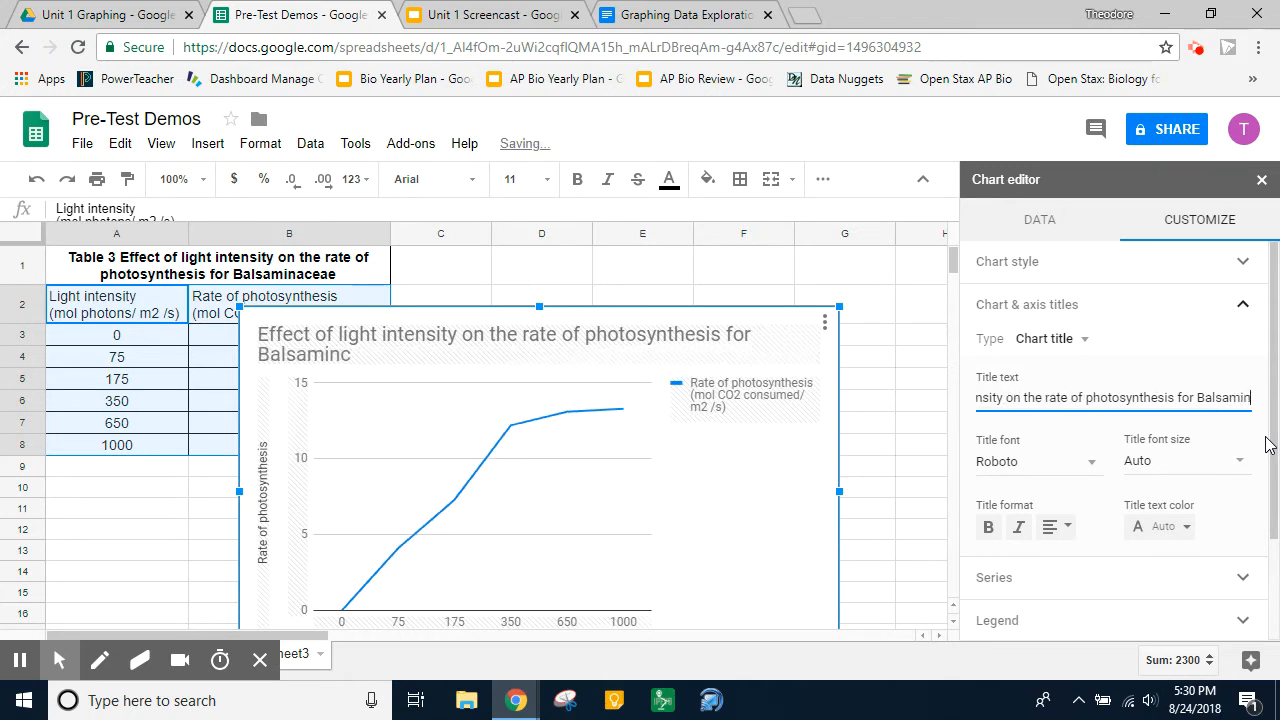
type("ac")
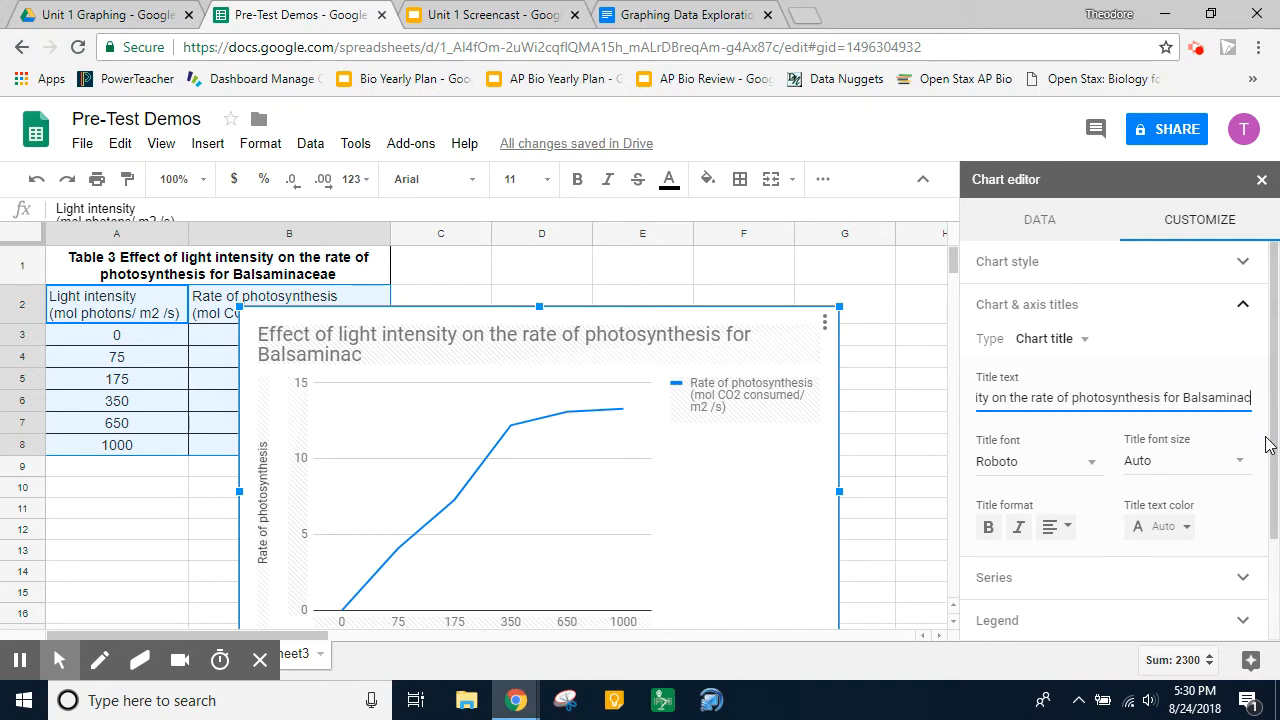
type("aea")
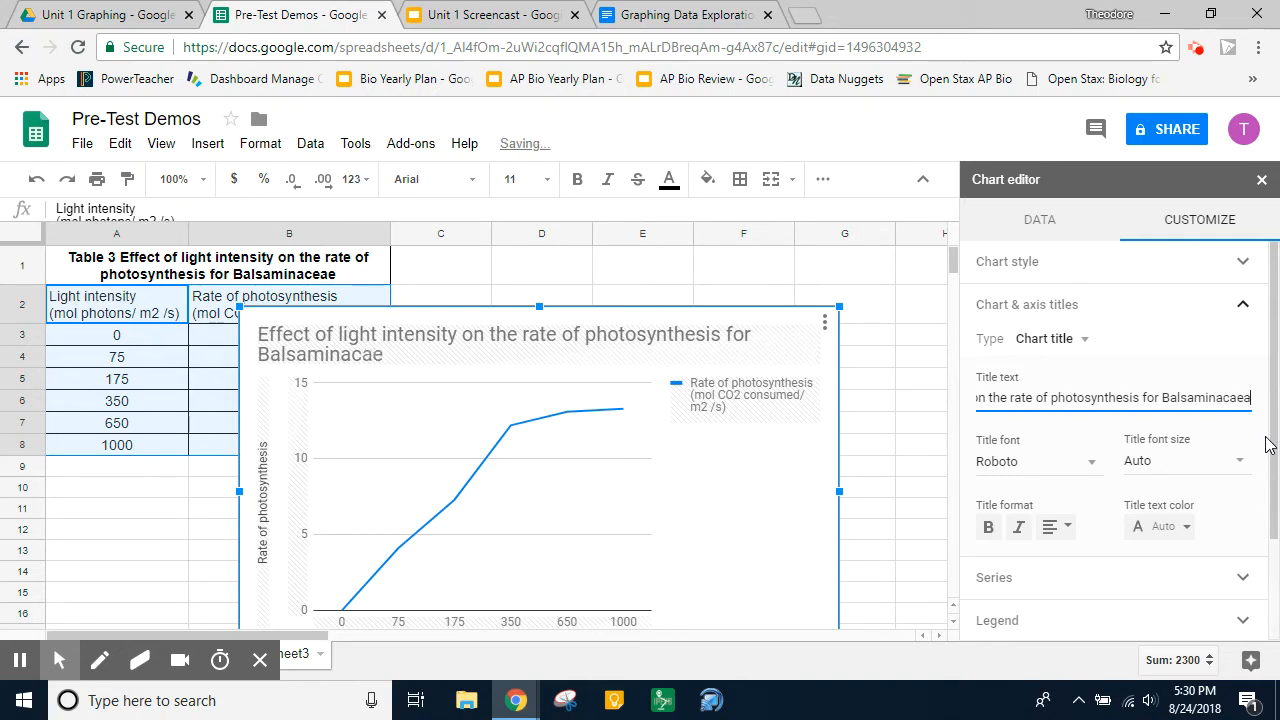
key("BackSpace")
key("BackSpace")
type("e")
key("BackSpace")
type("ae")
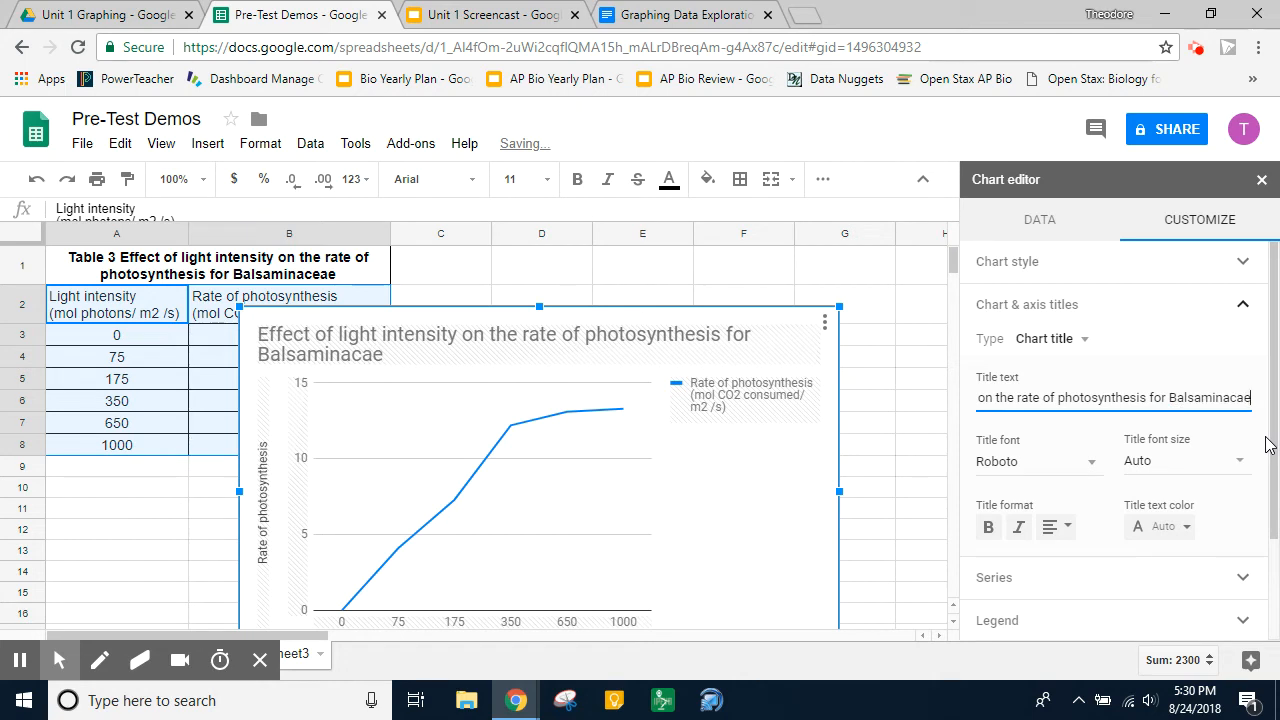
left_click(1022, 446)
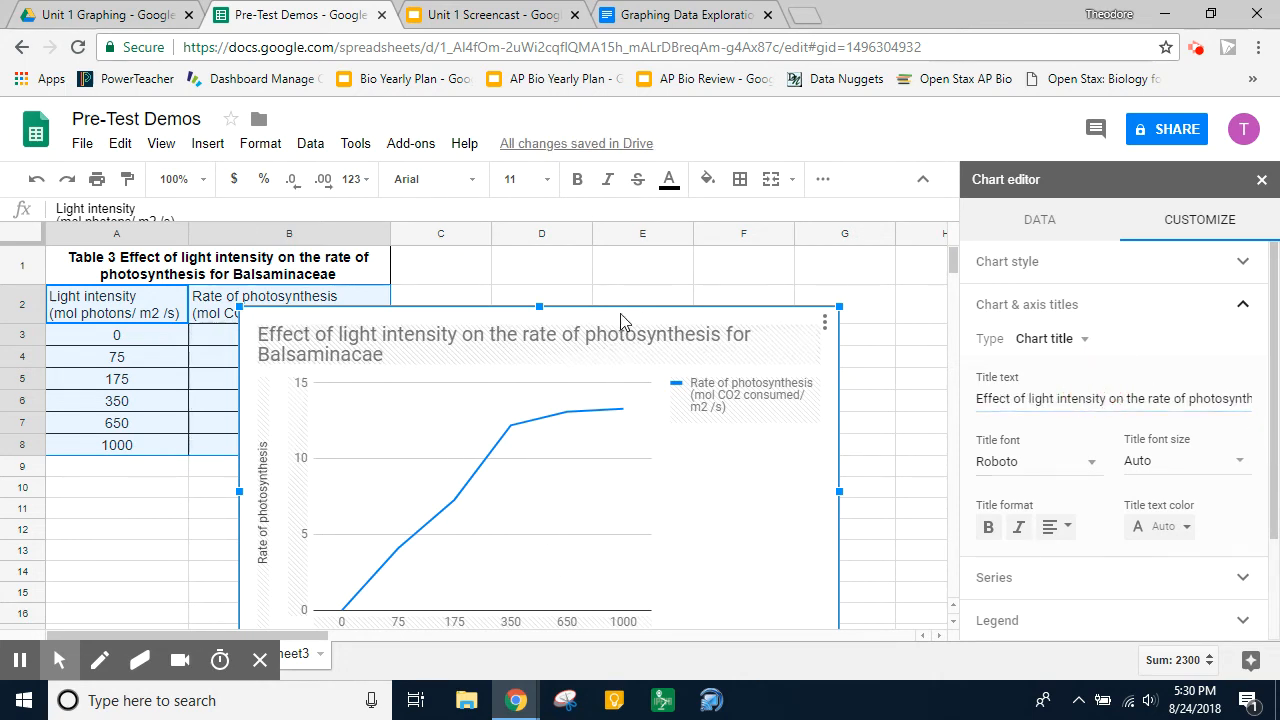
- Move the chart back up to the sheet's first row and check the axis label requirements in the Unit 1 Screencast slides
left_click_drag(618, 305, 617, 205)
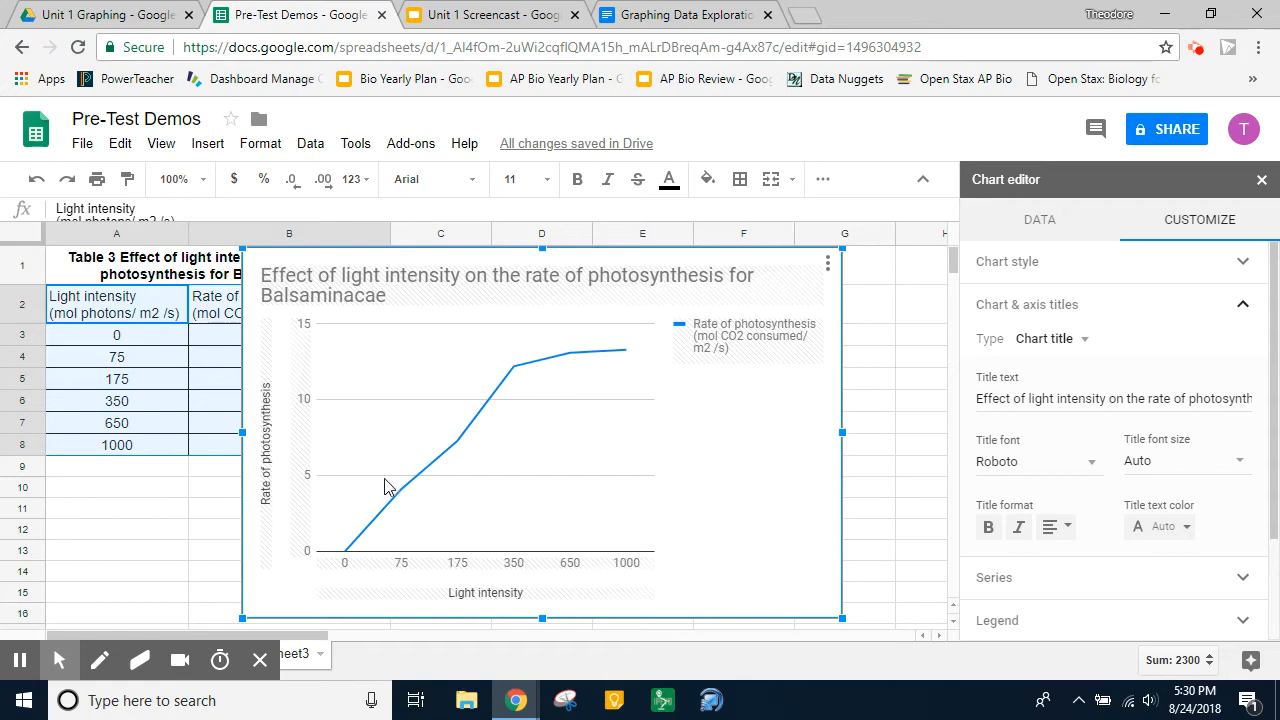
left_click(486, 16)
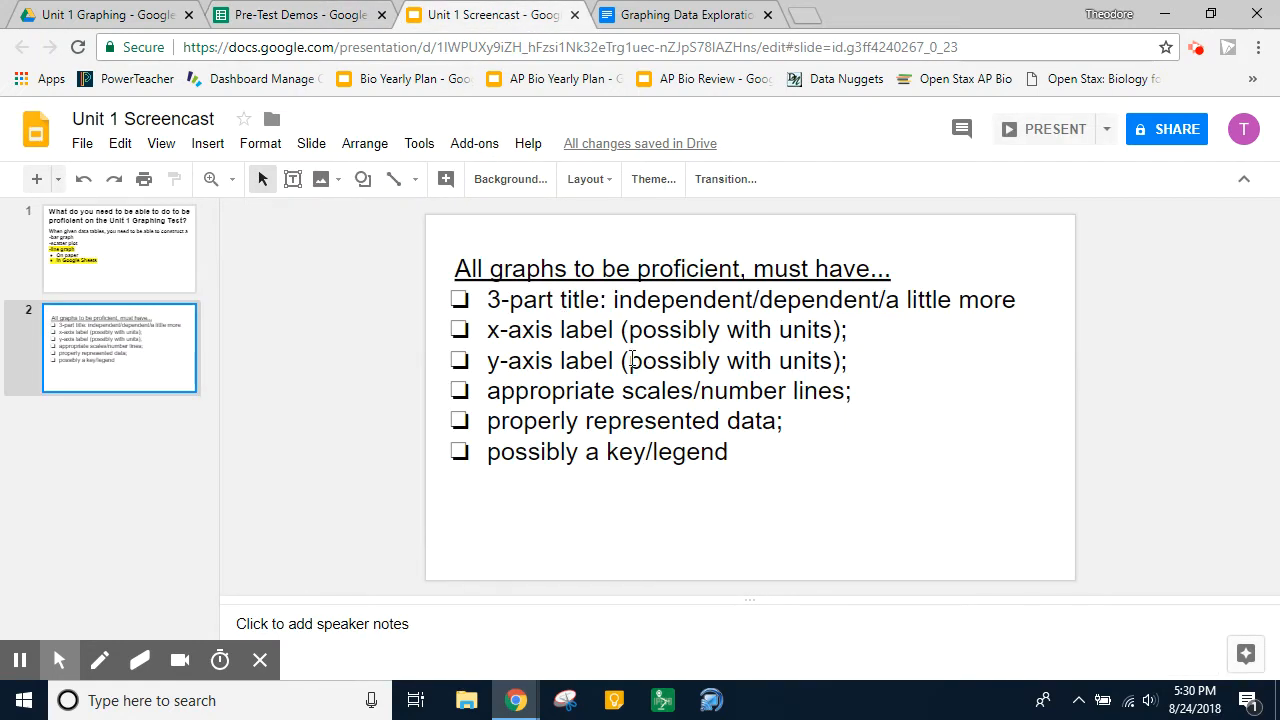
left_click(298, 15)
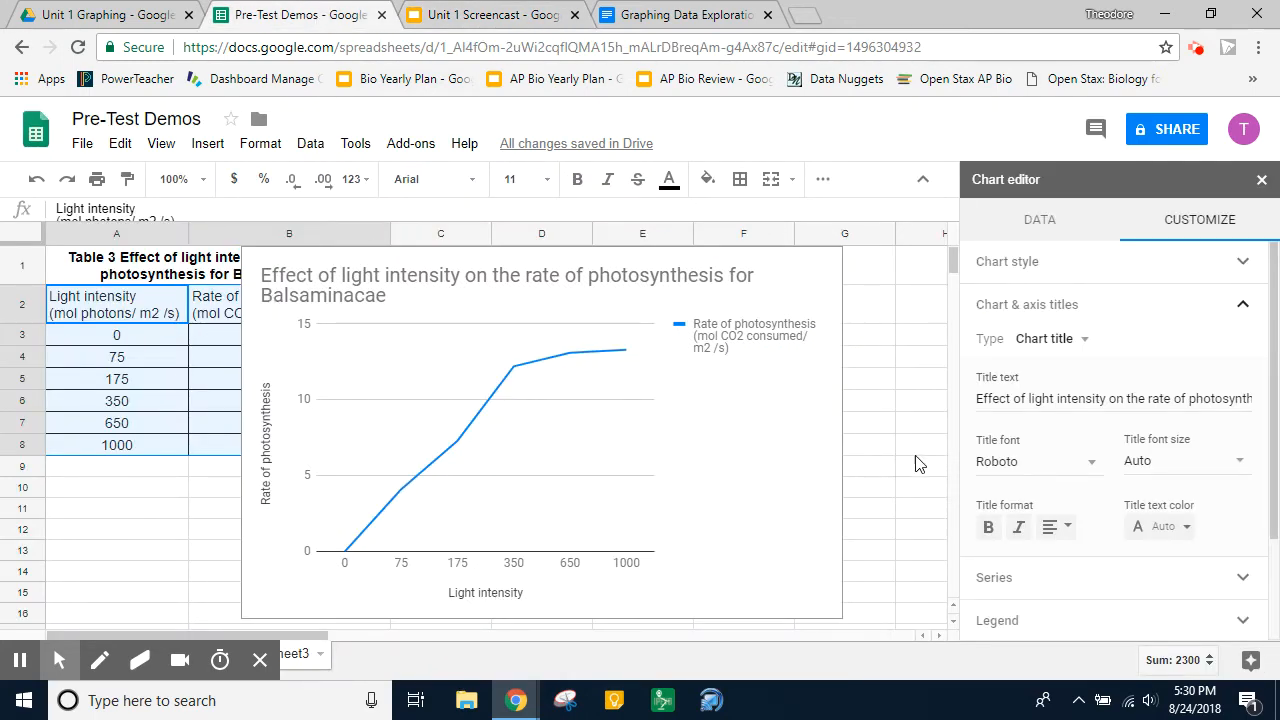
- Edit the horizontal axis title to "Light intensity (mol photons/ m2 /s)", adding a space before the units
left_click(1088, 341)
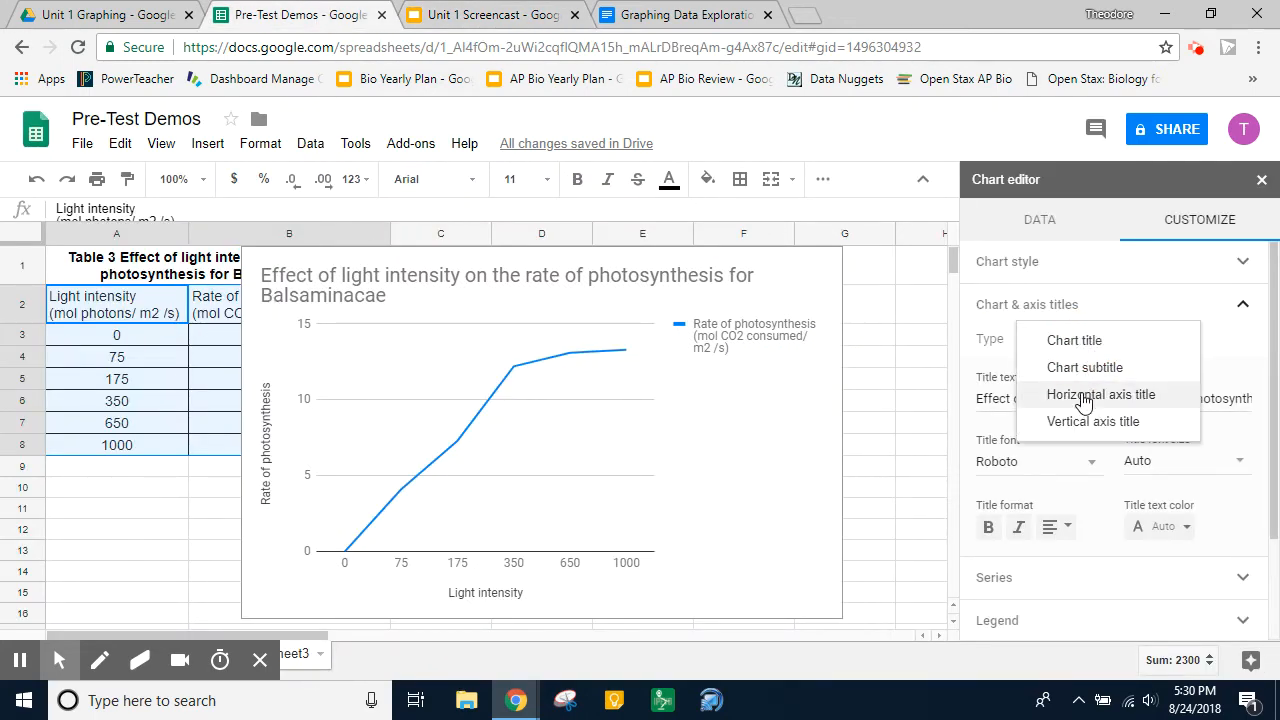
left_click(1096, 396)
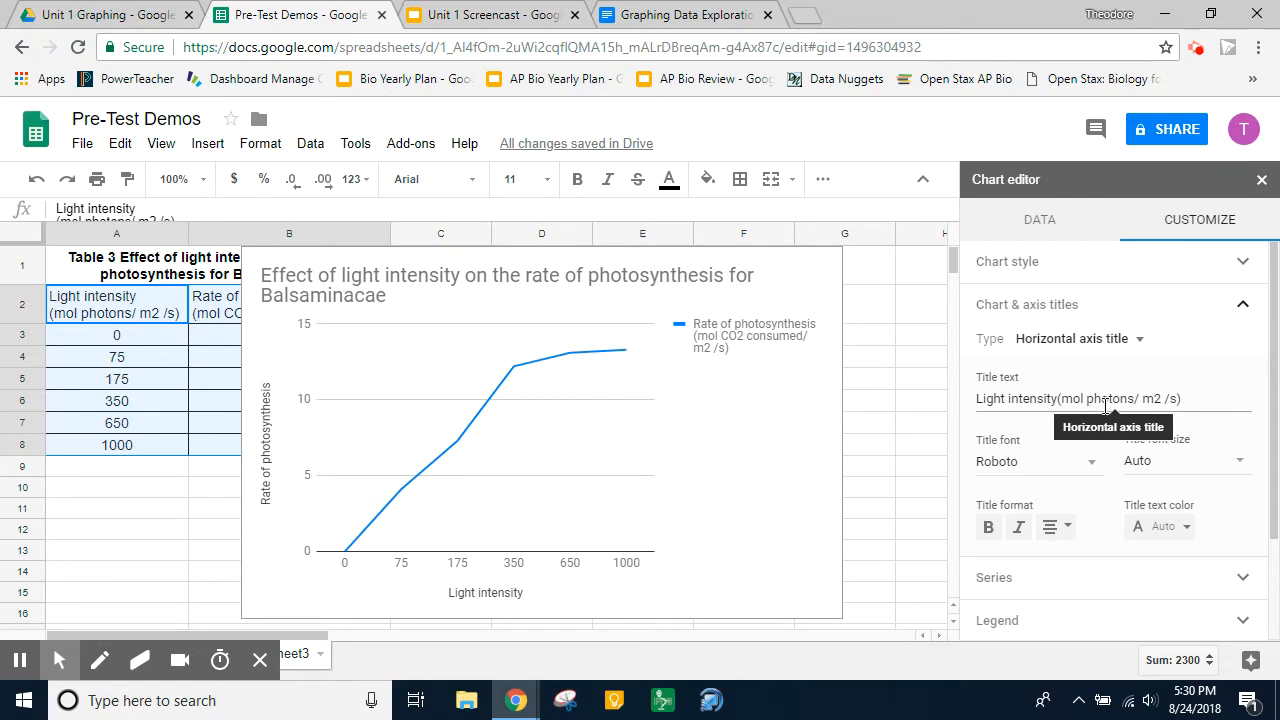
left_click(1097, 399)
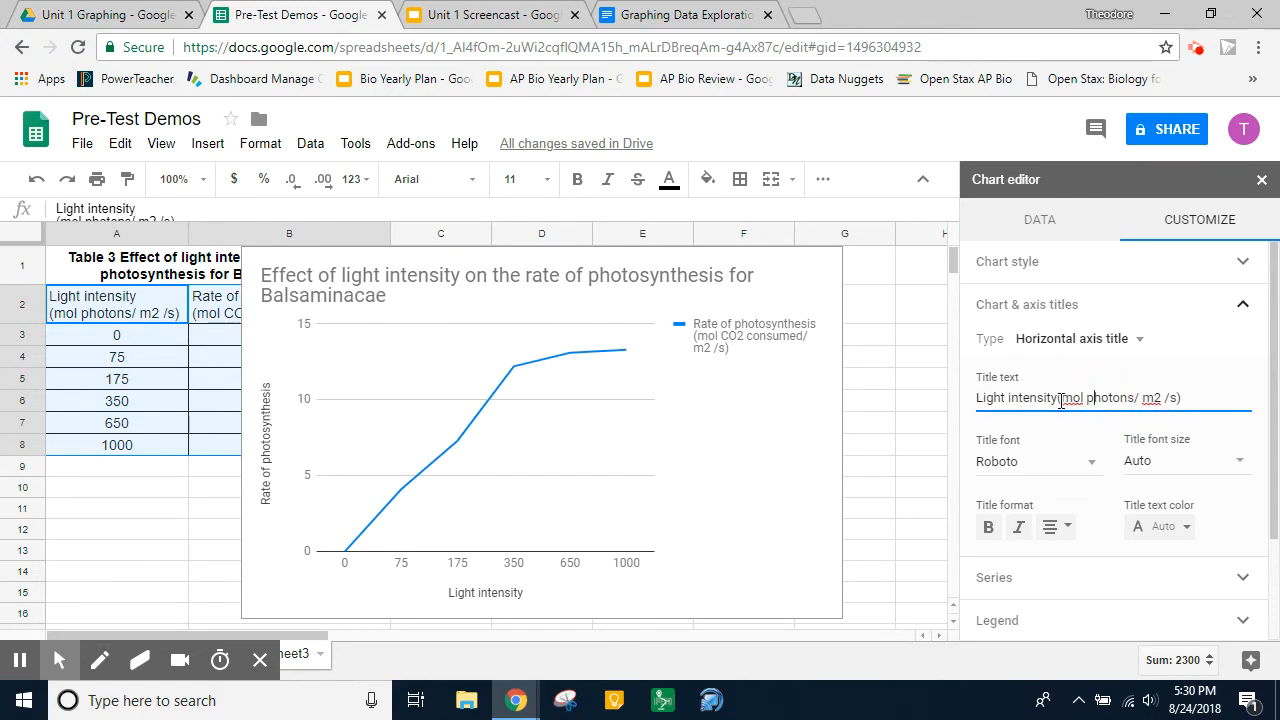
left_click(1061, 398)
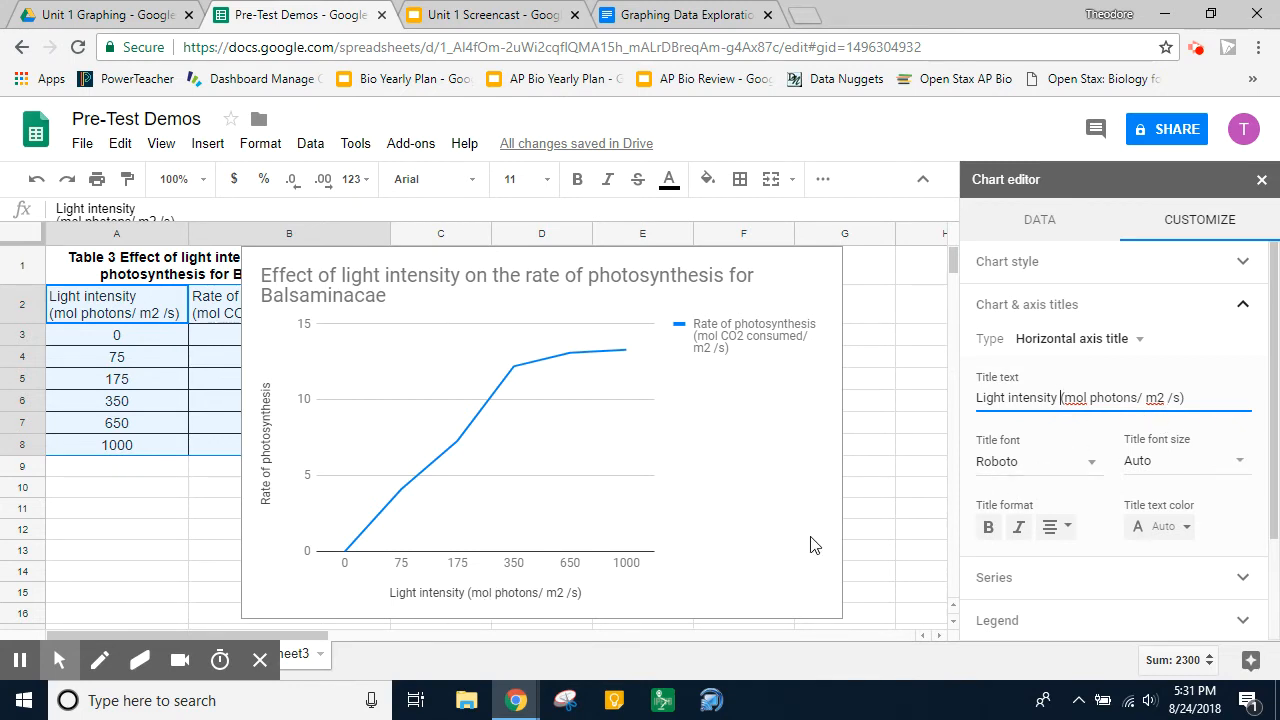
- Edit the vertical axis title so the chart shows the rate of photosynthesis with its units, mol CO2 consumed/ m2 /s
left_click(1116, 340)
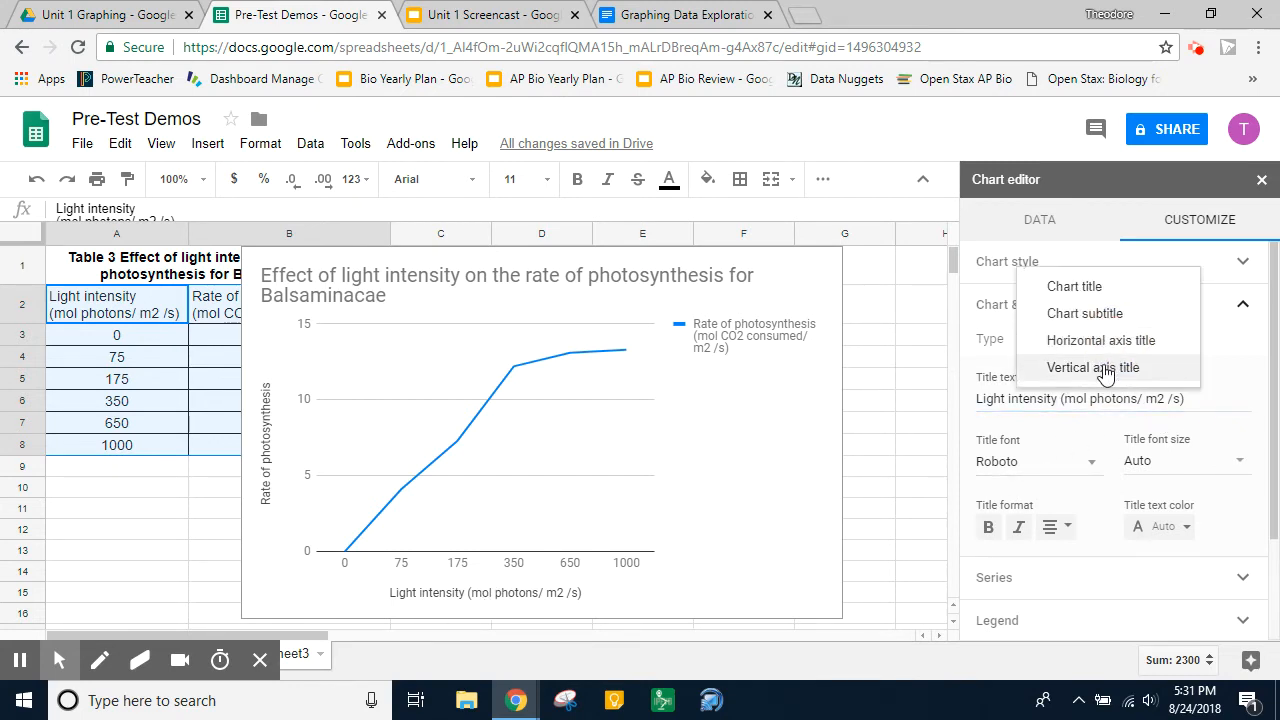
left_click(1110, 368)
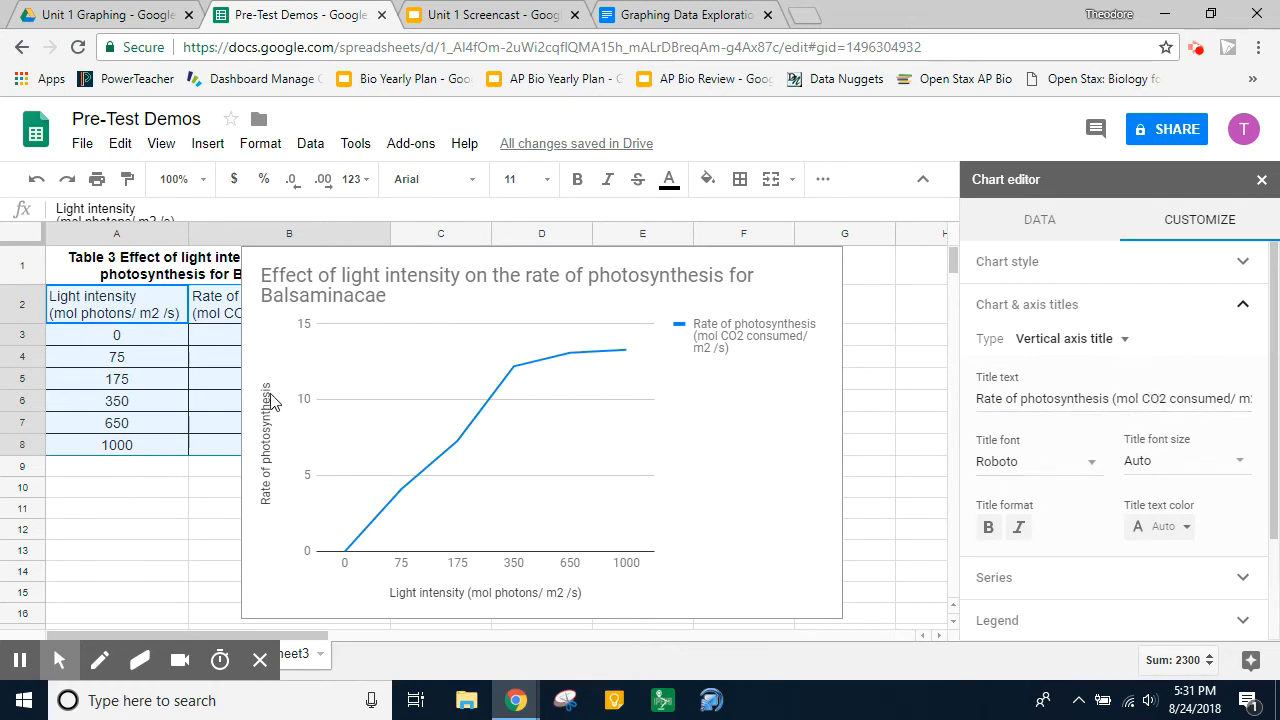
left_click(1107, 399)
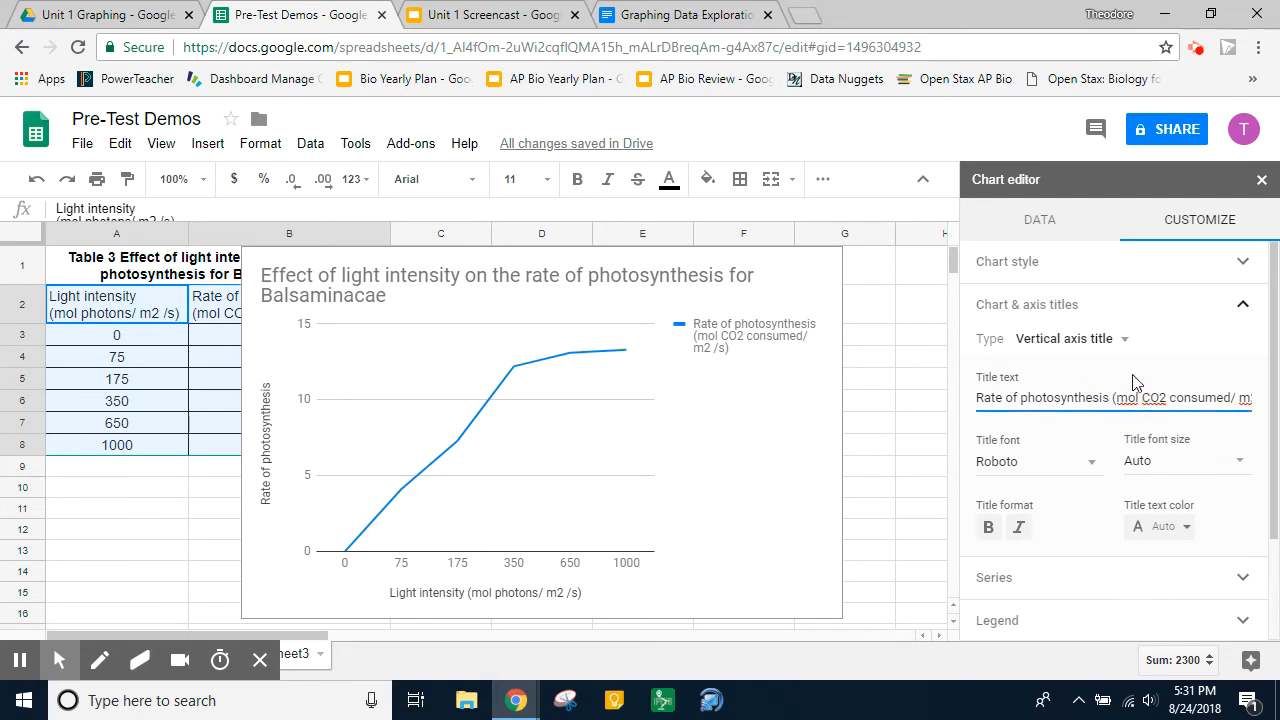
left_click(1140, 378)
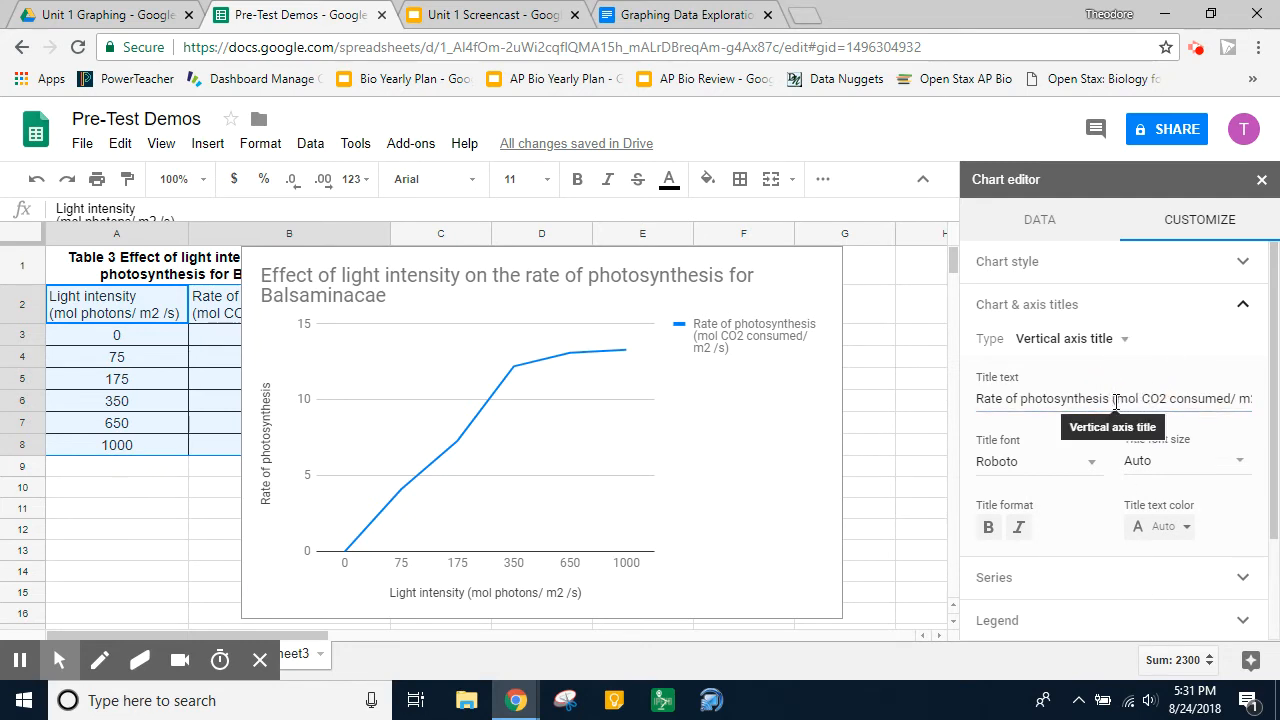
left_click(1115, 399)
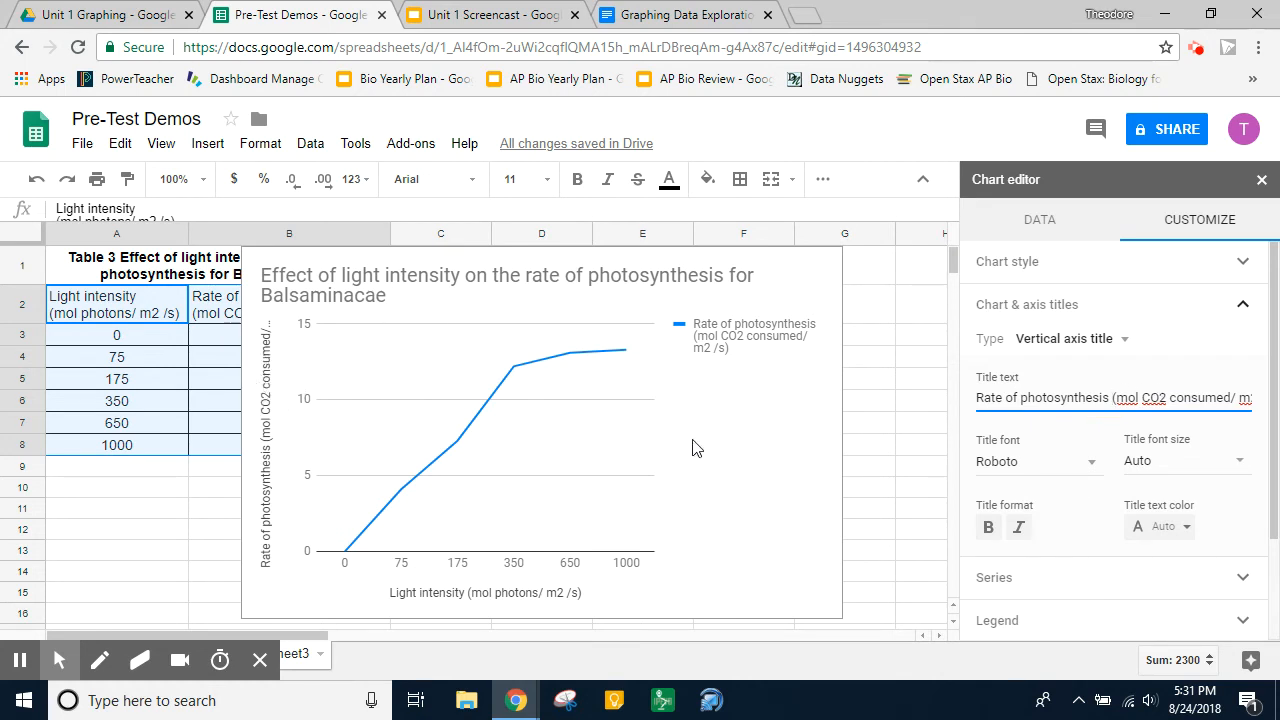
left_click(1036, 384)
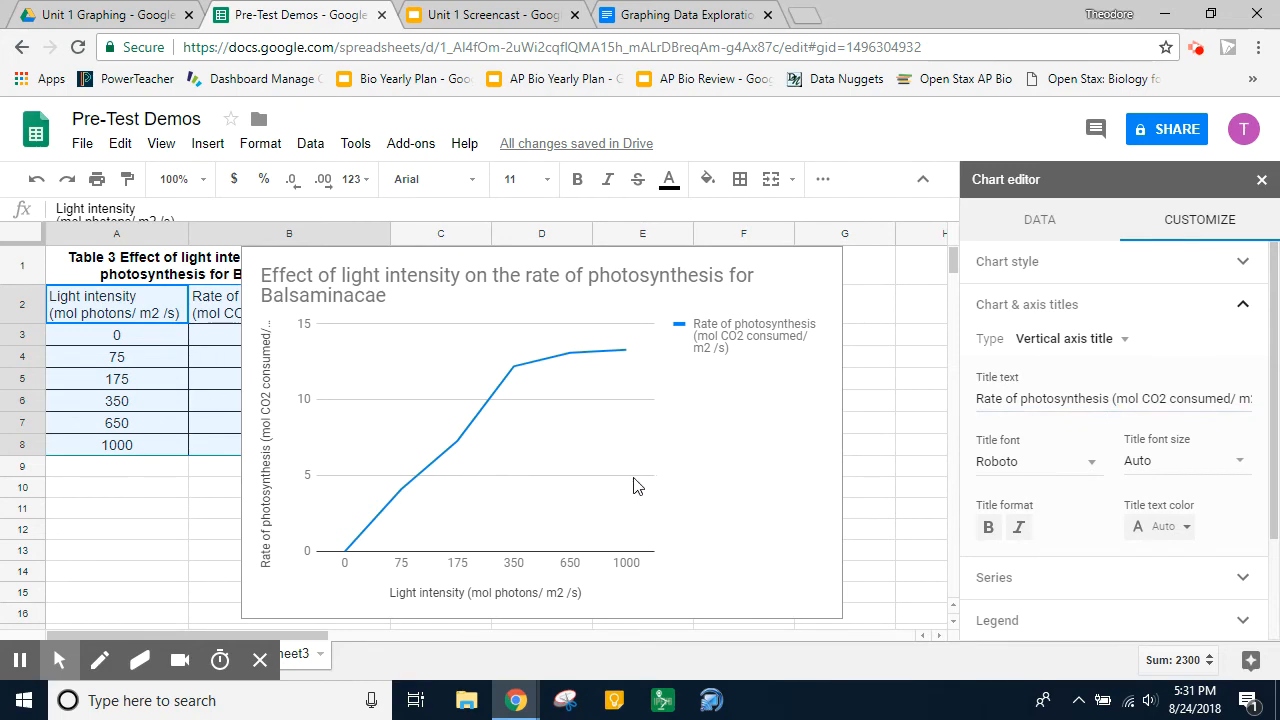
- Check the scale requirement in the Unit 1 Screencast slides, then stop treating the chart's horizontal axis labels as text
left_click(496, 18)
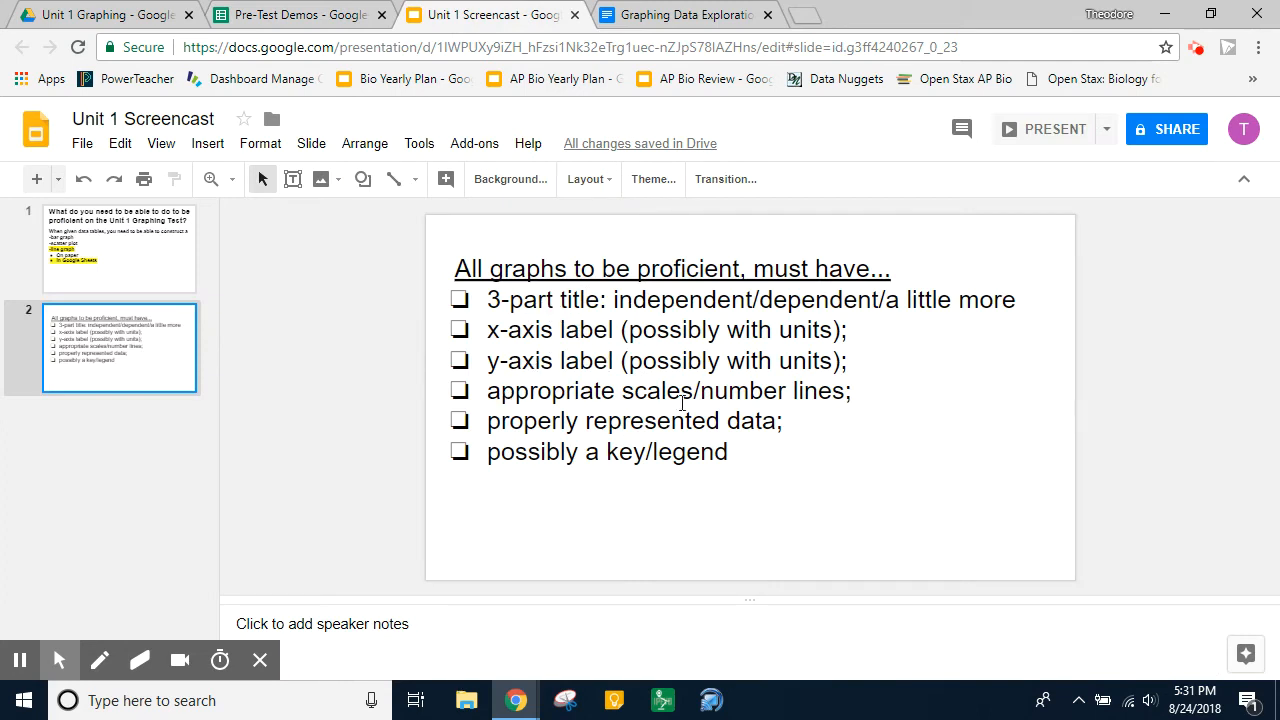
left_click(316, 18)
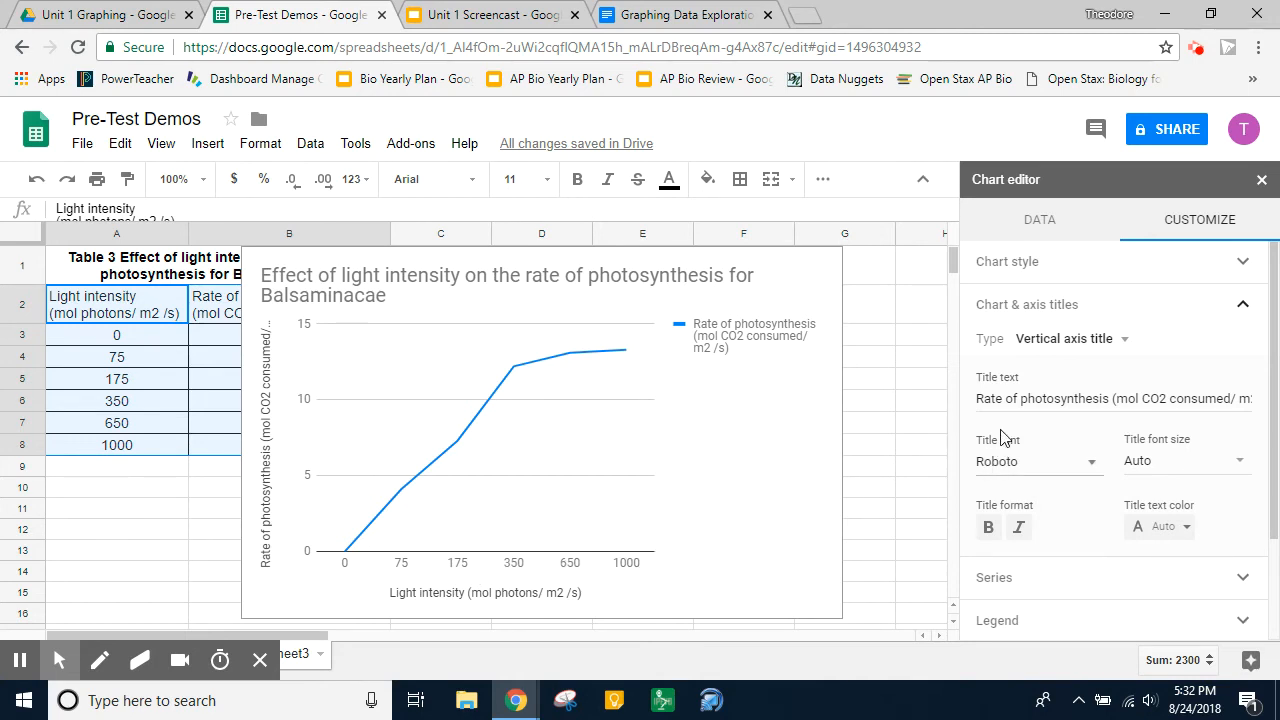
left_click(1241, 306)
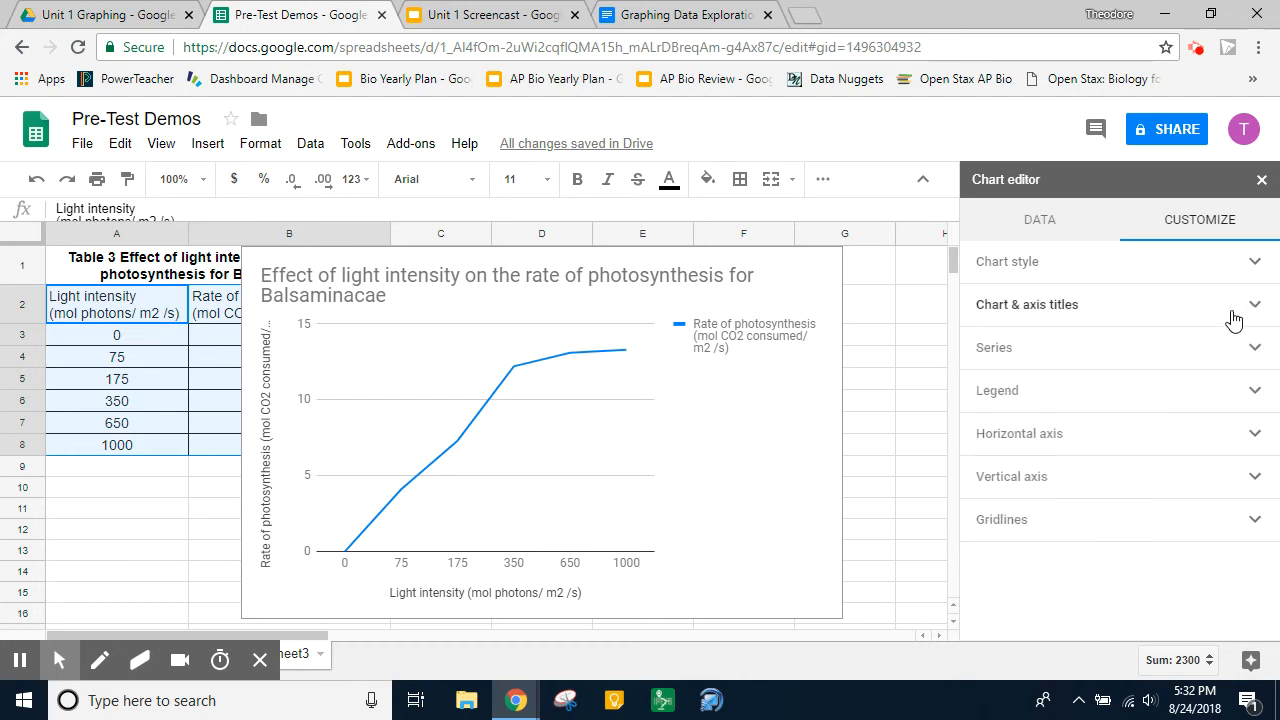
left_click(1066, 442)
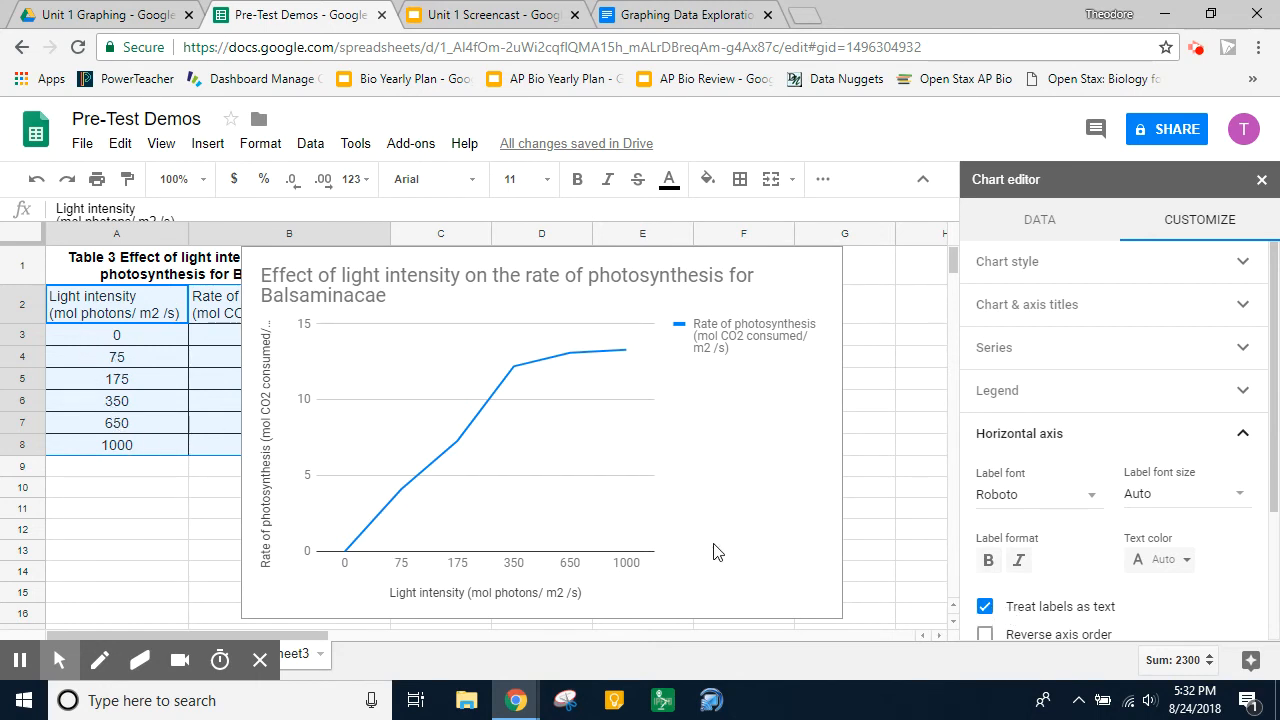
left_click(986, 607)
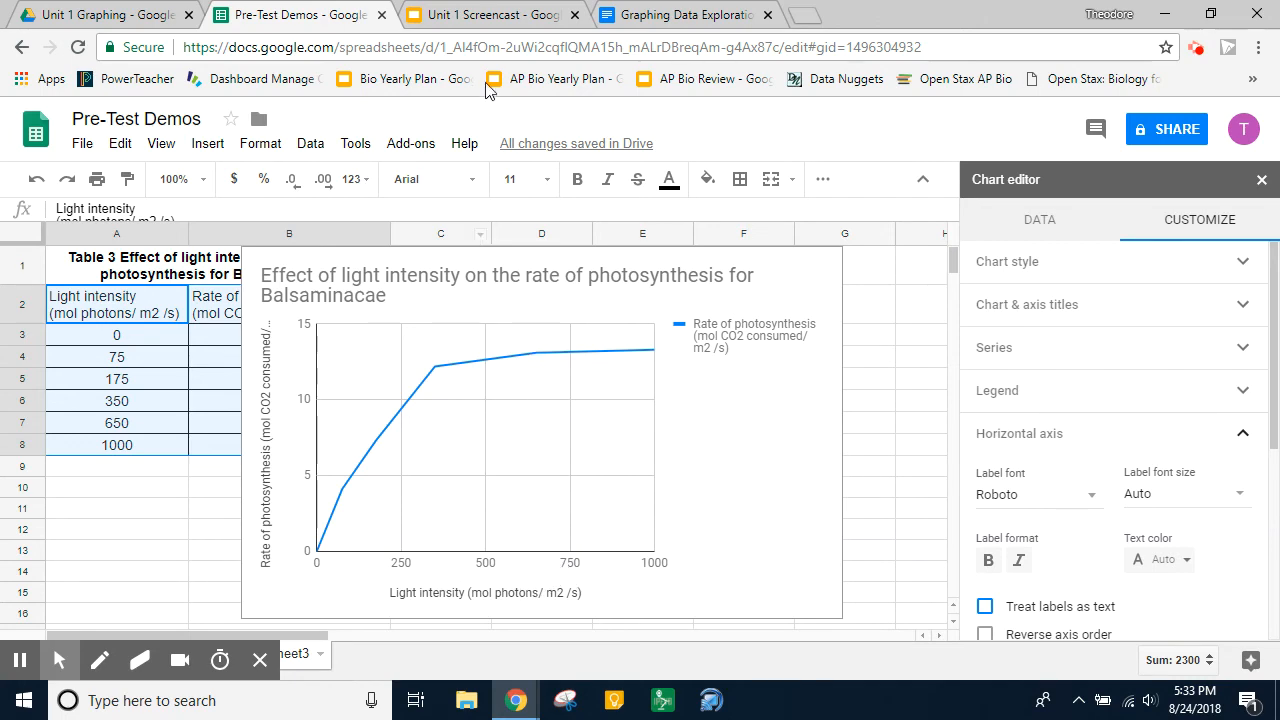
- Review the data representation requirement in the slides, then move the chart beside the table to compare its plotted points with the data
left_click(482, 18)
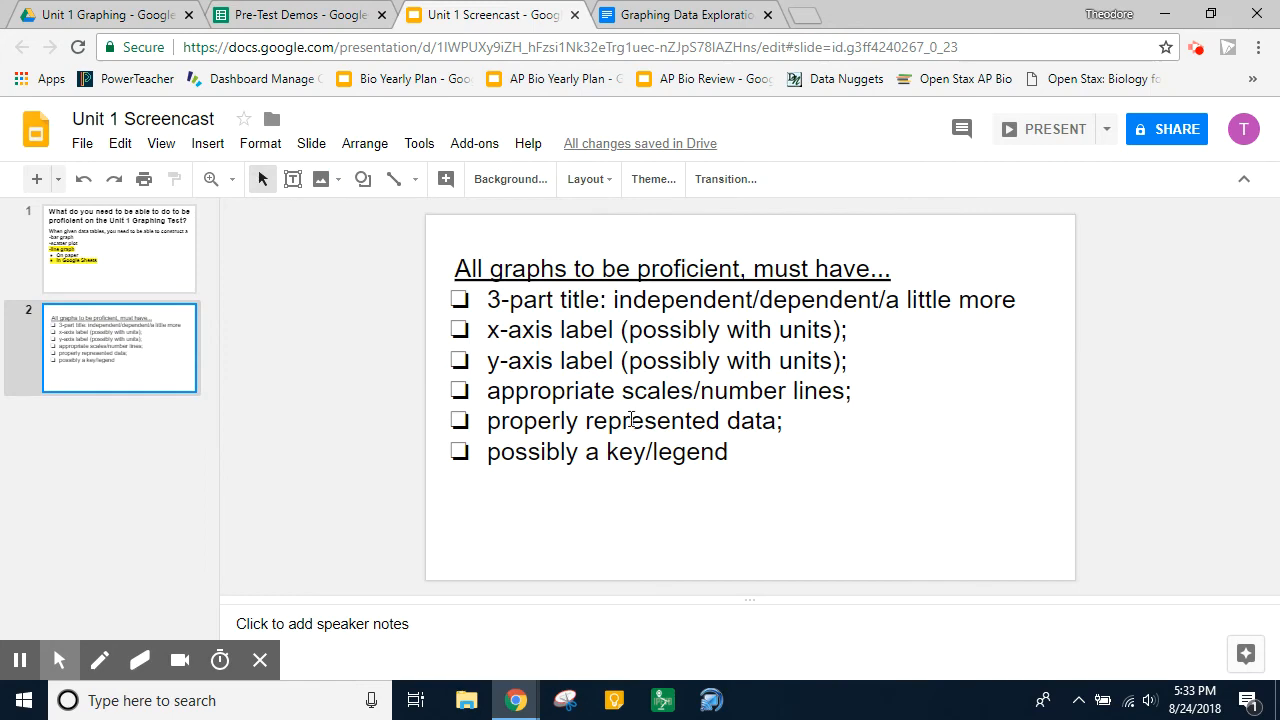
left_click(310, 22)
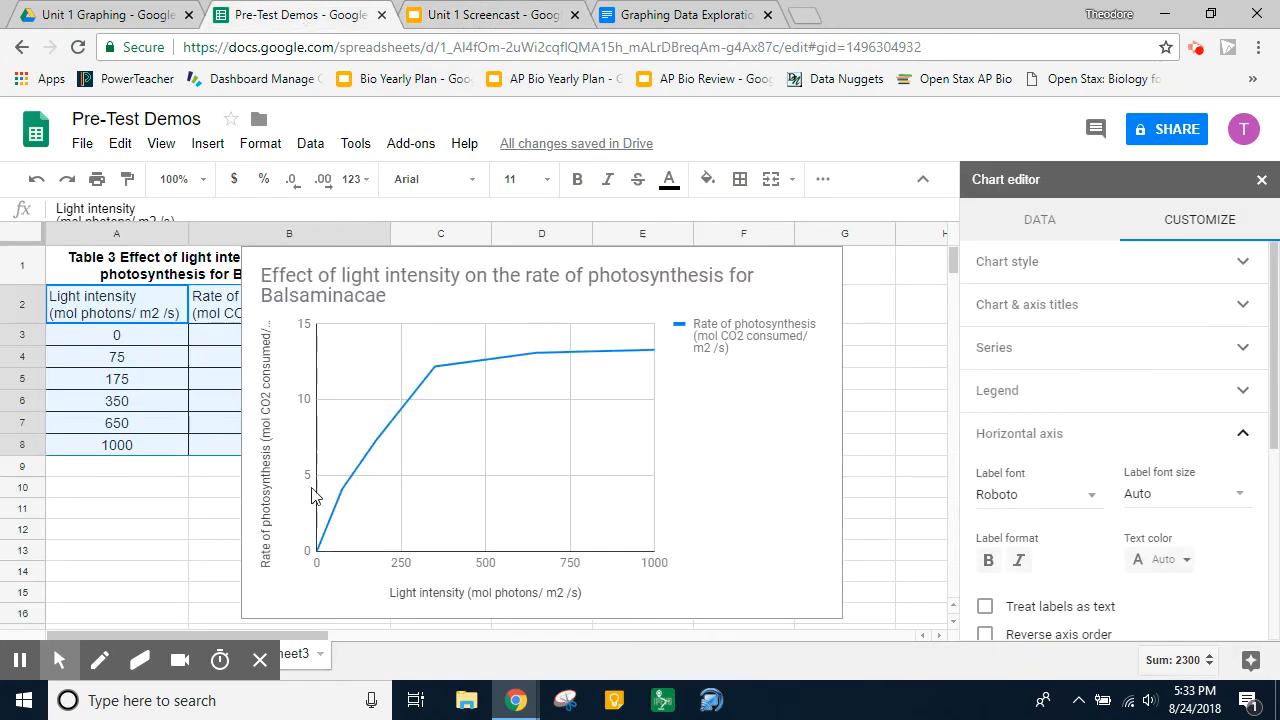
left_click(560, 266)
left_click_drag(654, 255, 790, 255)
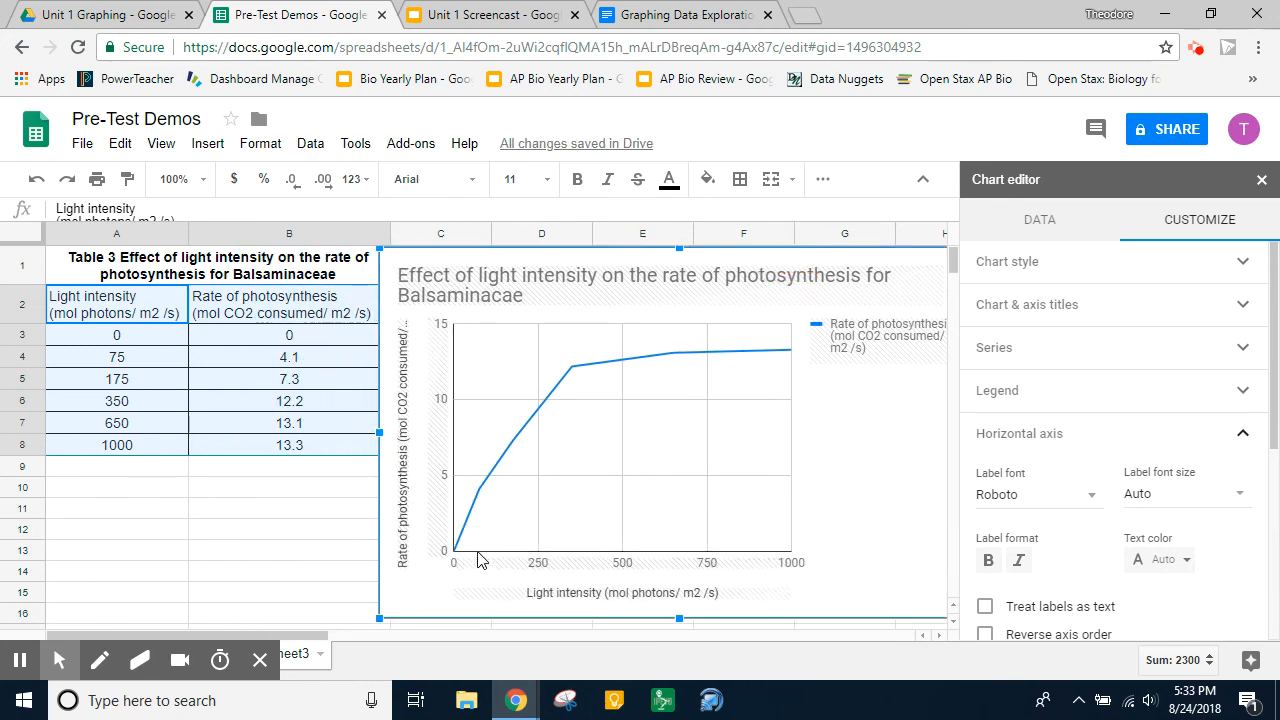
mouse_move(484, 492)
mouse_move(514, 449)
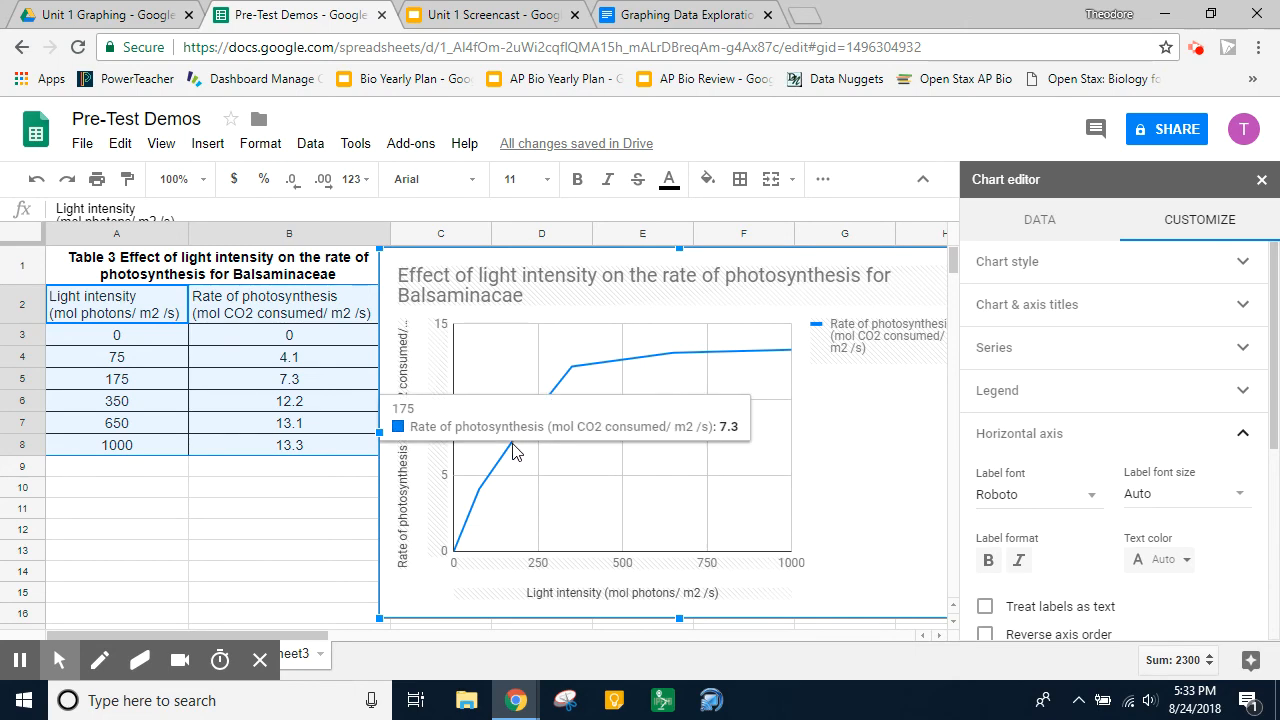
- Check the key/legend requirement in the Unit 1 Screencast slides and move the chart back over column B of the table
left_click(505, 20)
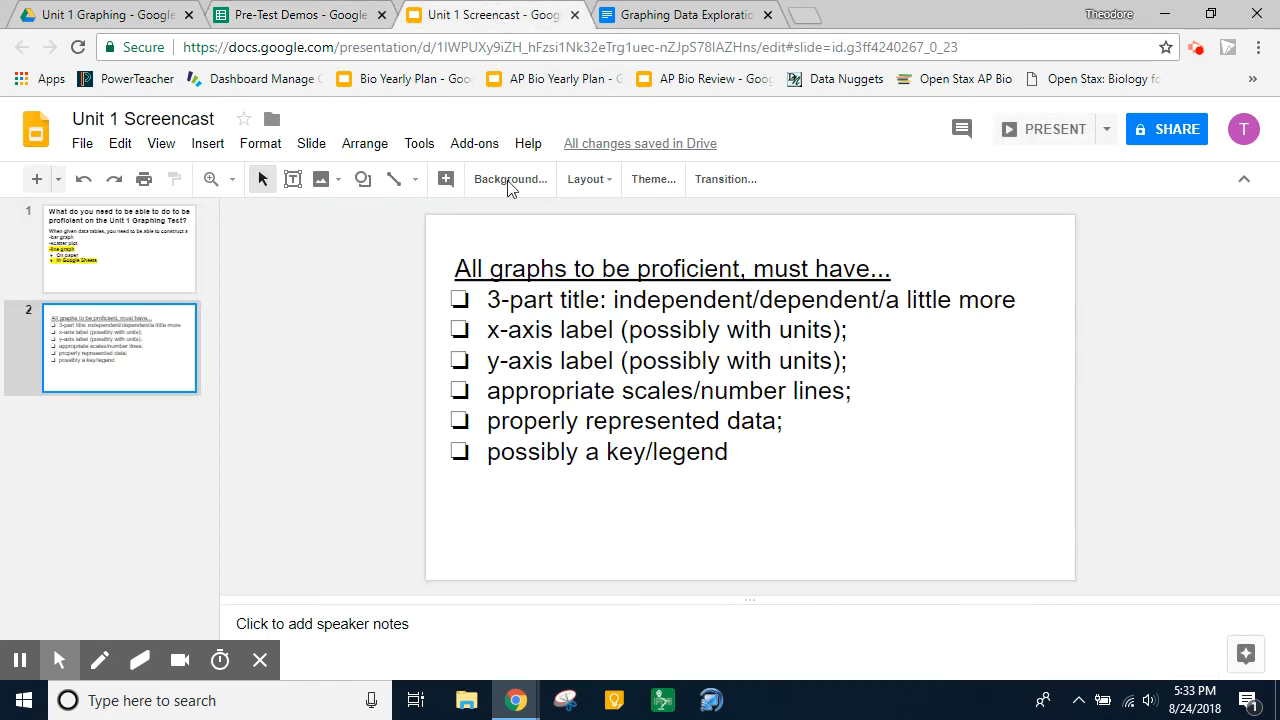
left_click(284, 28)
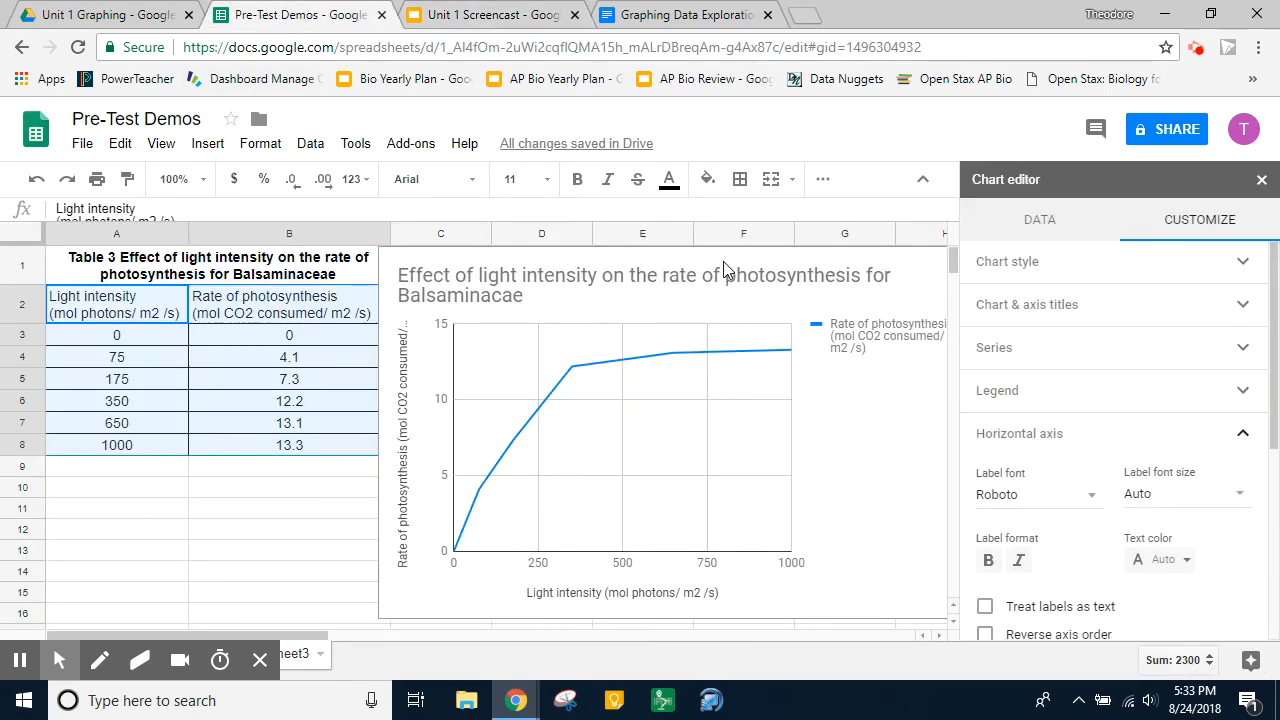
left_click(641, 269)
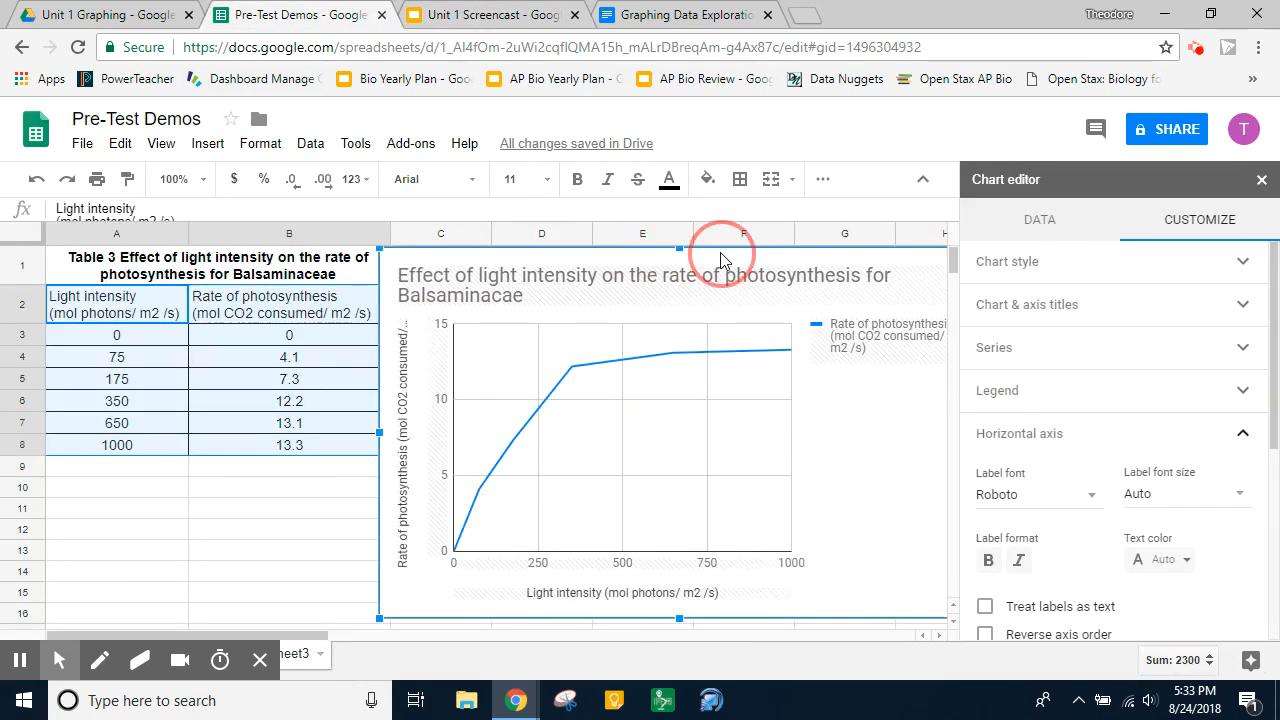
left_click_drag(731, 257, 536, 238)
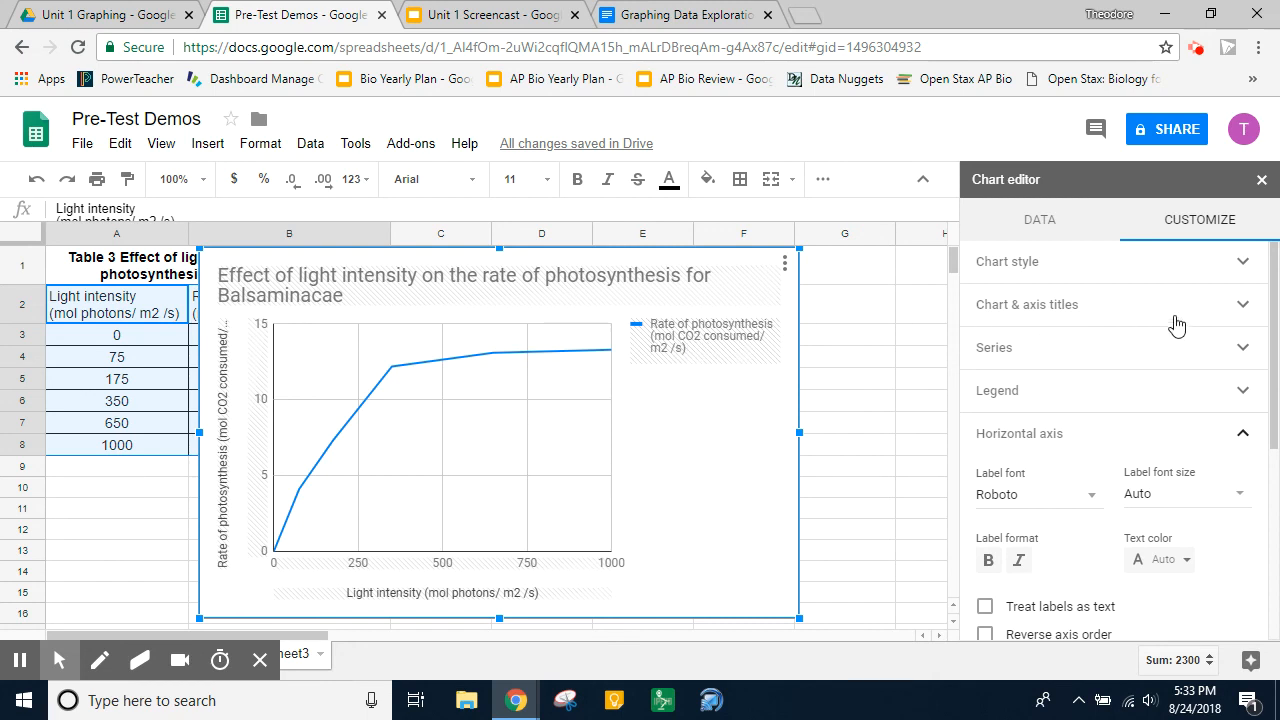
- Remove the chart's legend by setting its position to None
left_click(1235, 392)
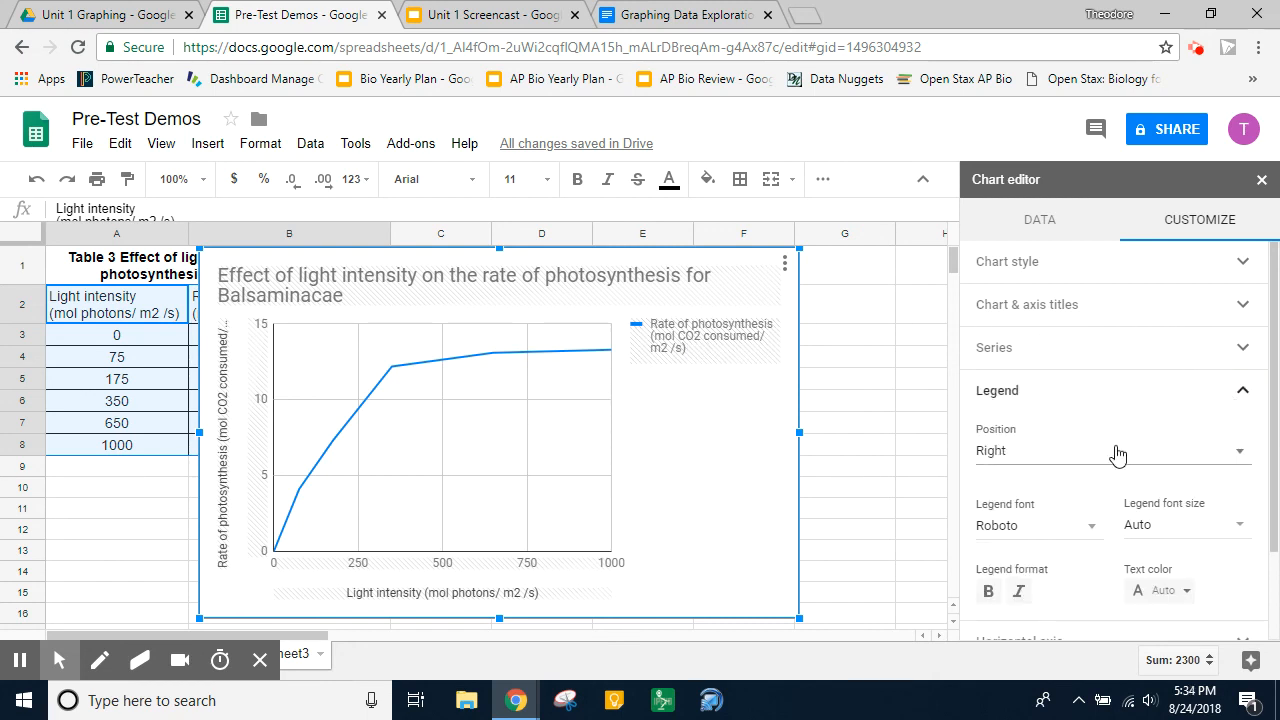
left_click(1078, 460)
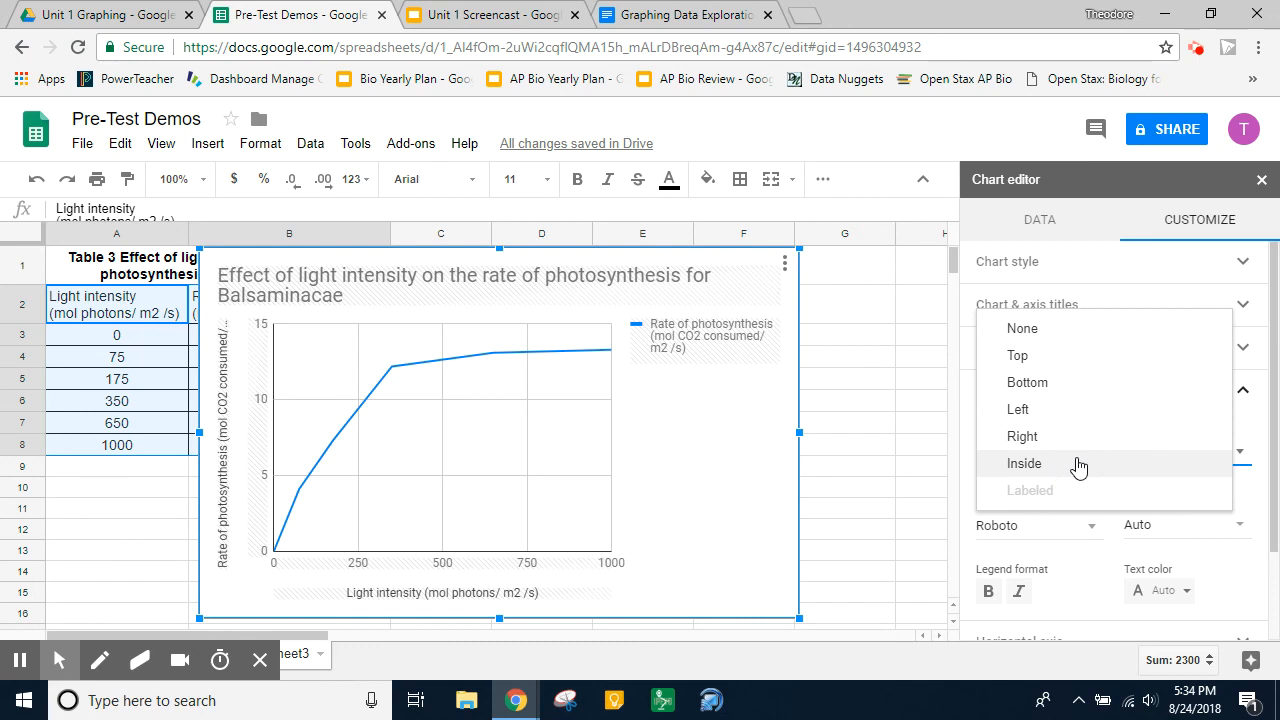
left_click(1064, 340)
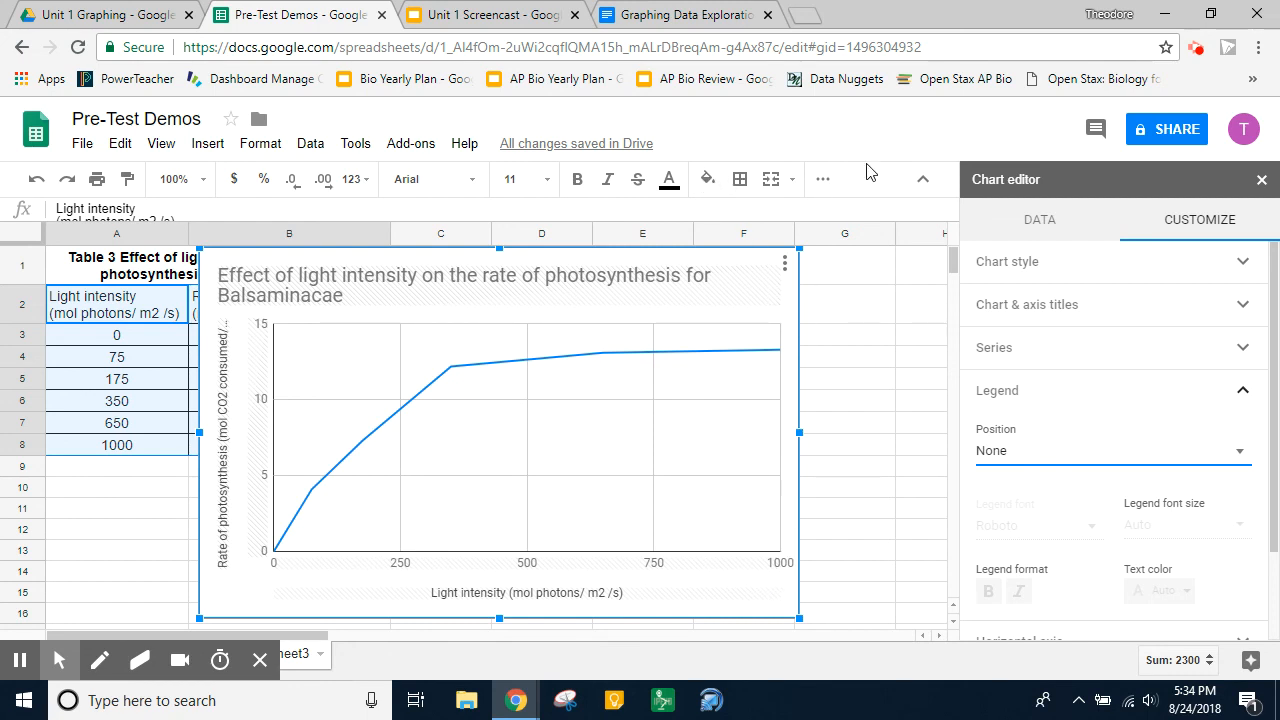
left_click(1196, 51)
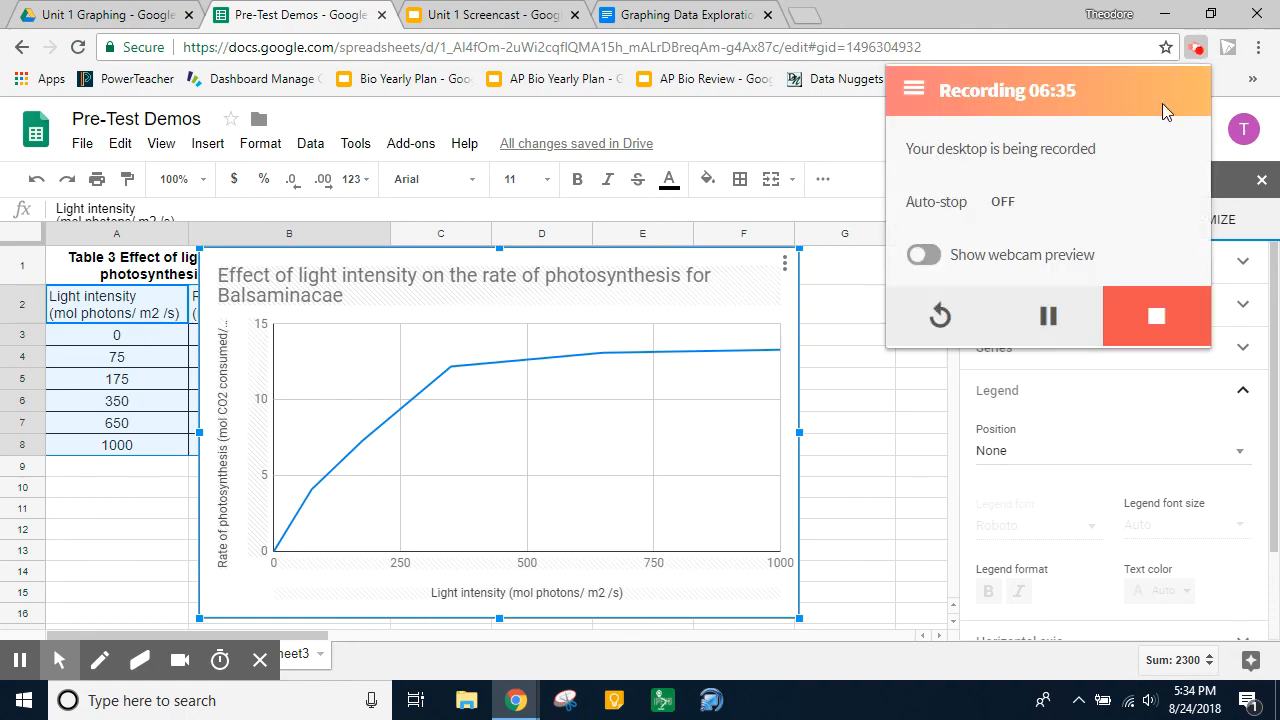